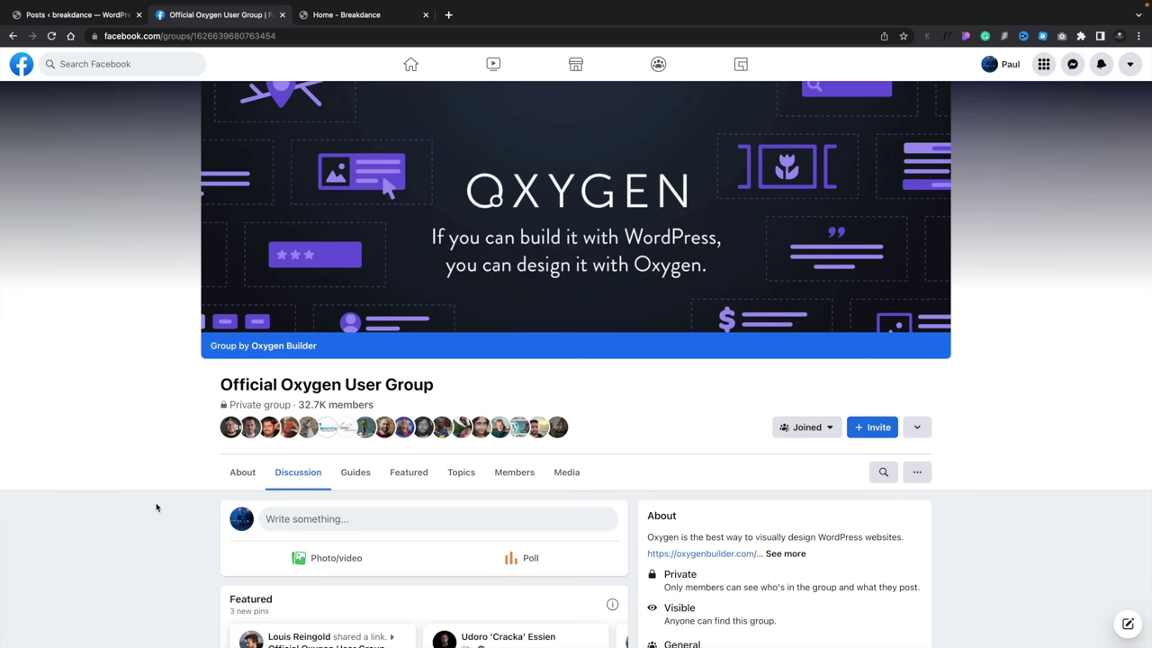
Step: Scroll down the Facebook group feed to read the Breakdance discussion posts
{"action": "scroll", "coordinate": [156, 508], "scroll_direction": "down", "scroll_amount": 5}
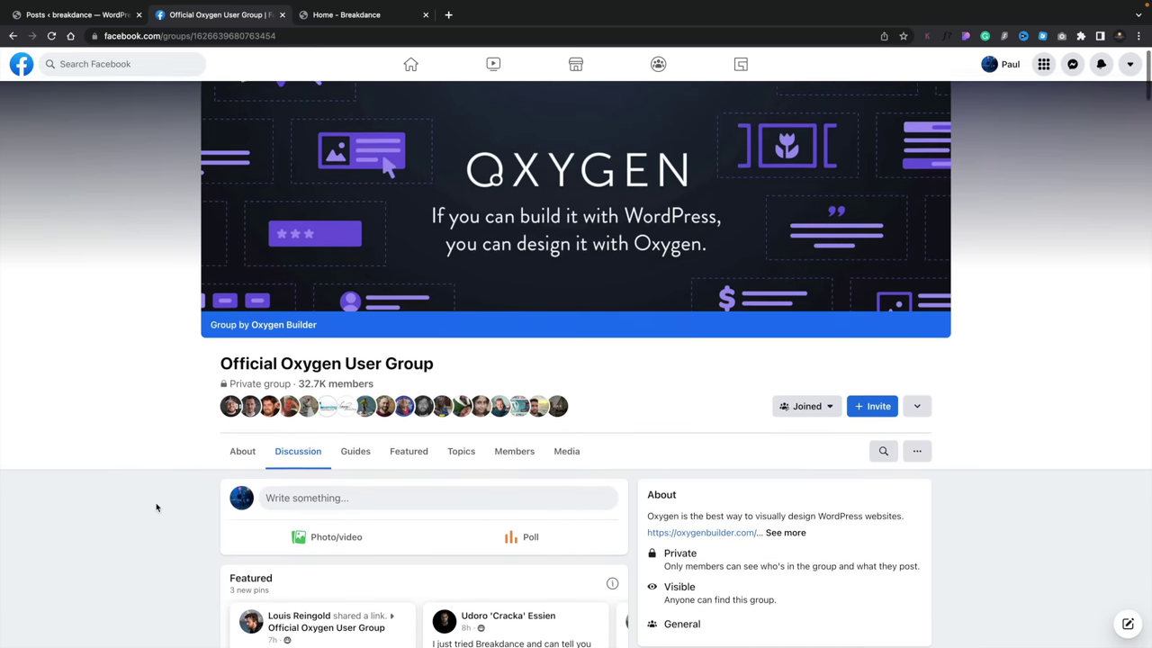
{"action": "scroll", "coordinate": [156, 507], "scroll_direction": "down", "scroll_amount": 4}
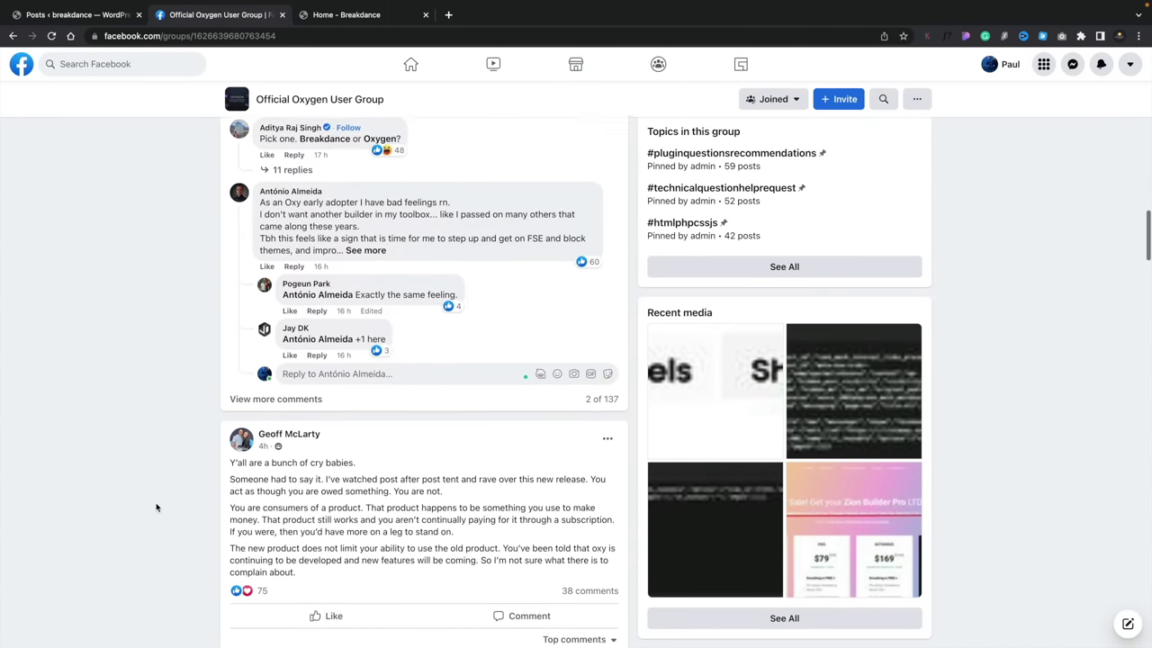
{"action": "scroll", "coordinate": [156, 508], "scroll_direction": "down", "scroll_amount": 1}
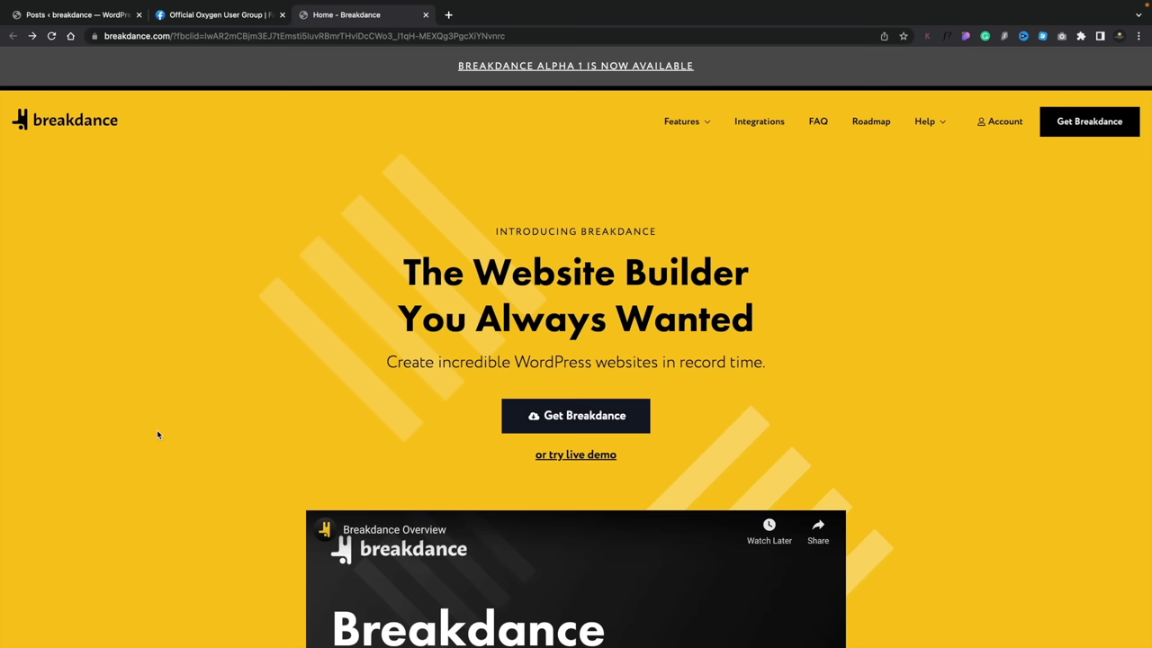
{"action": "scroll", "coordinate": [157, 435], "scroll_direction": "down", "scroll_amount": 1}
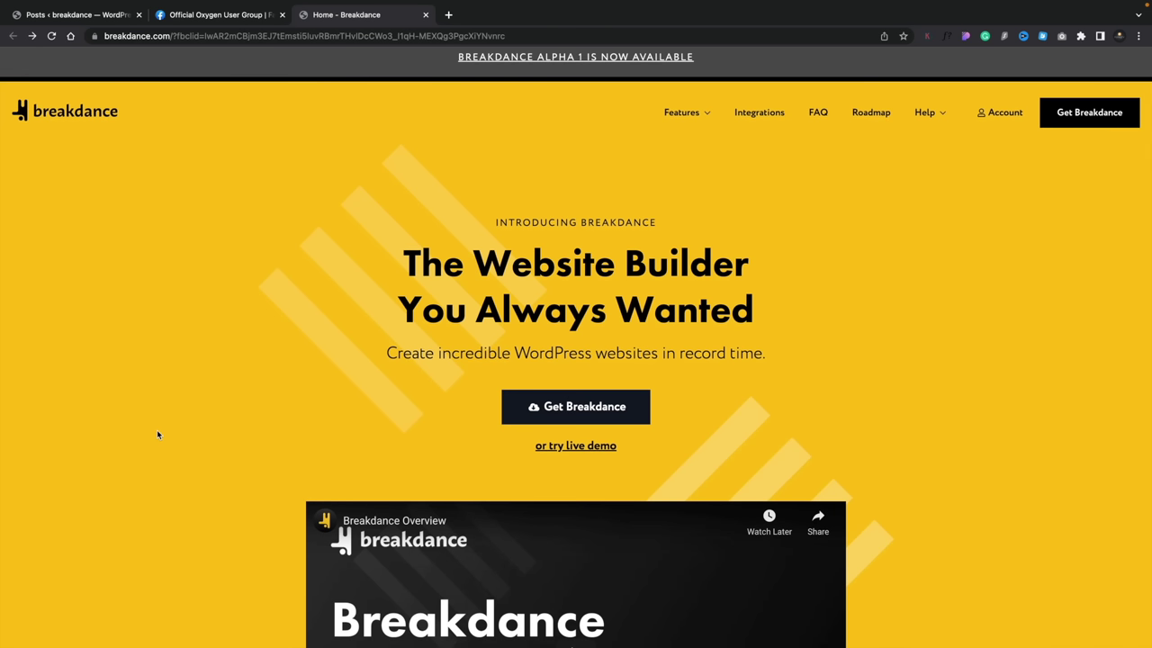
{"action": "scroll", "coordinate": [157, 435], "scroll_direction": "down", "scroll_amount": 5}
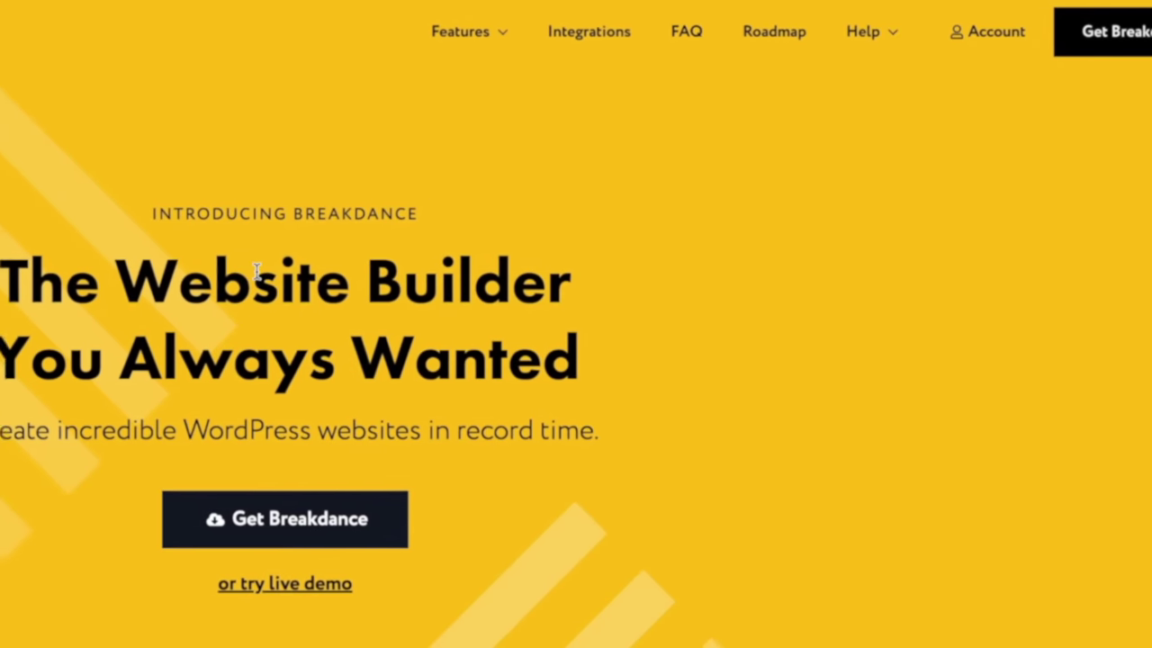
{"action": "mouse_move", "coordinate": [486, 27]}
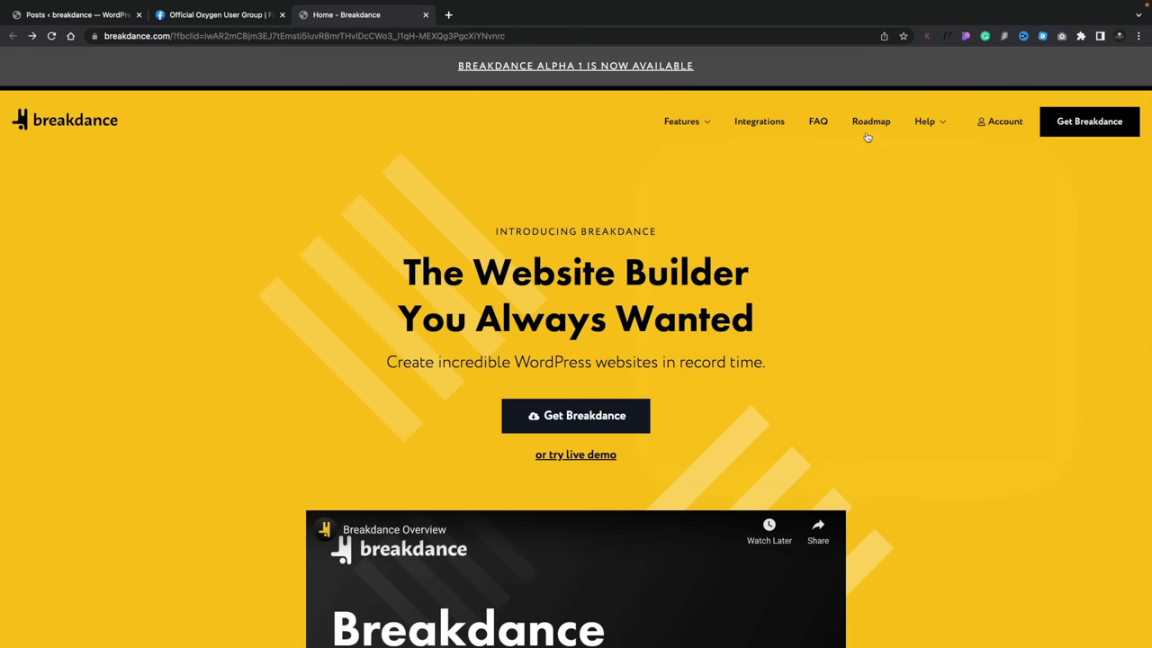
{"action": "left_click", "coordinate": [870, 124]}
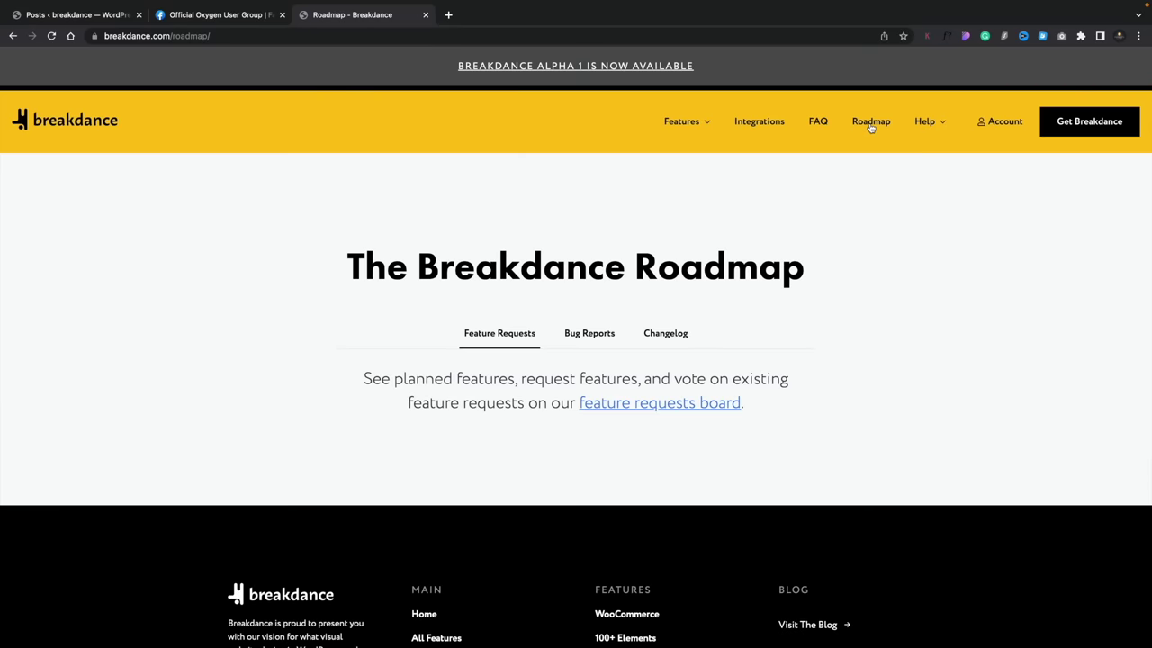
Step: Check the Roadmap's Bug Reports and Changelog ('coming soon') sections, then return to WordPress admin
{"action": "scroll", "coordinate": [846, 404], "scroll_direction": "down", "scroll_amount": 1}
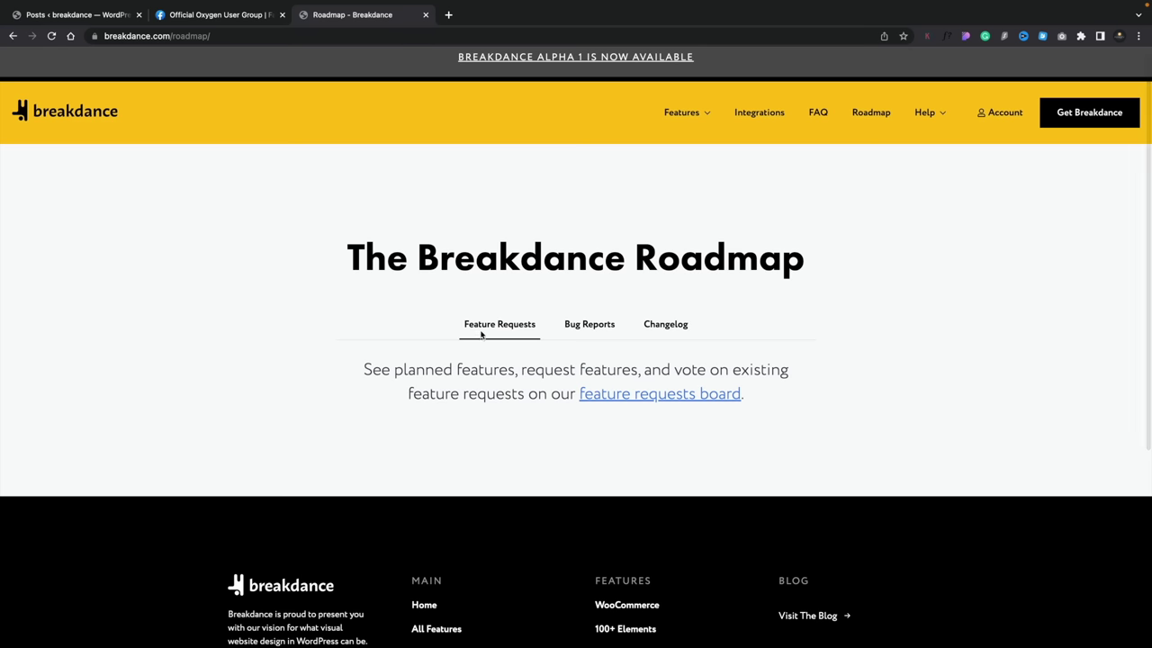
{"action": "left_click", "coordinate": [594, 330]}
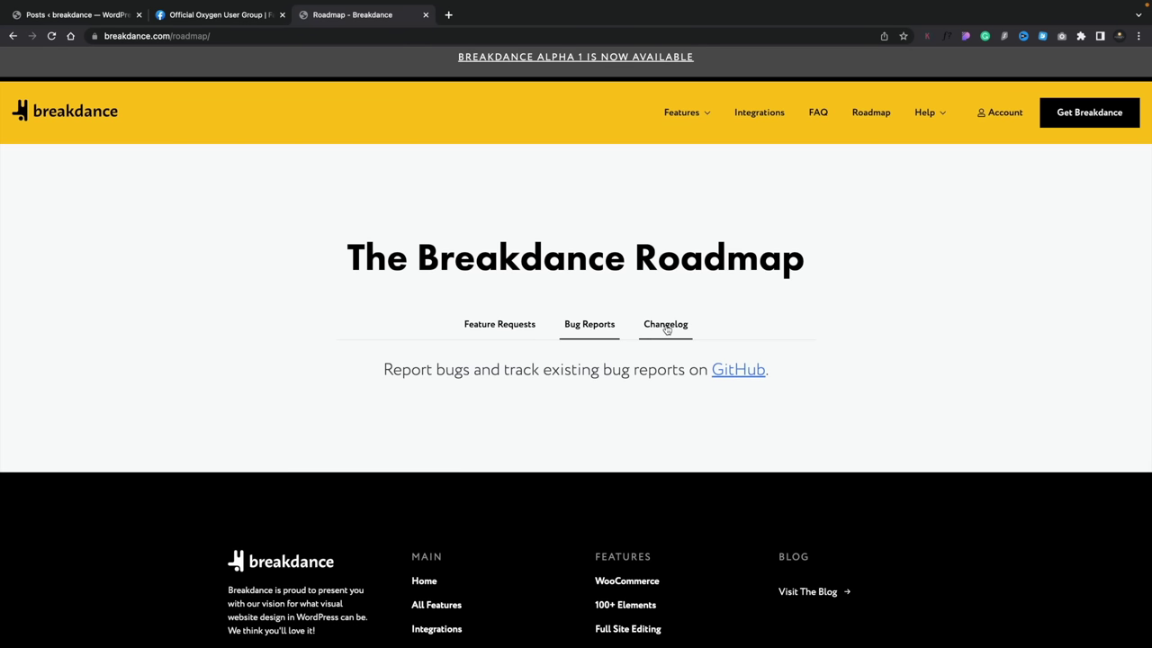
{"action": "left_click", "coordinate": [665, 329]}
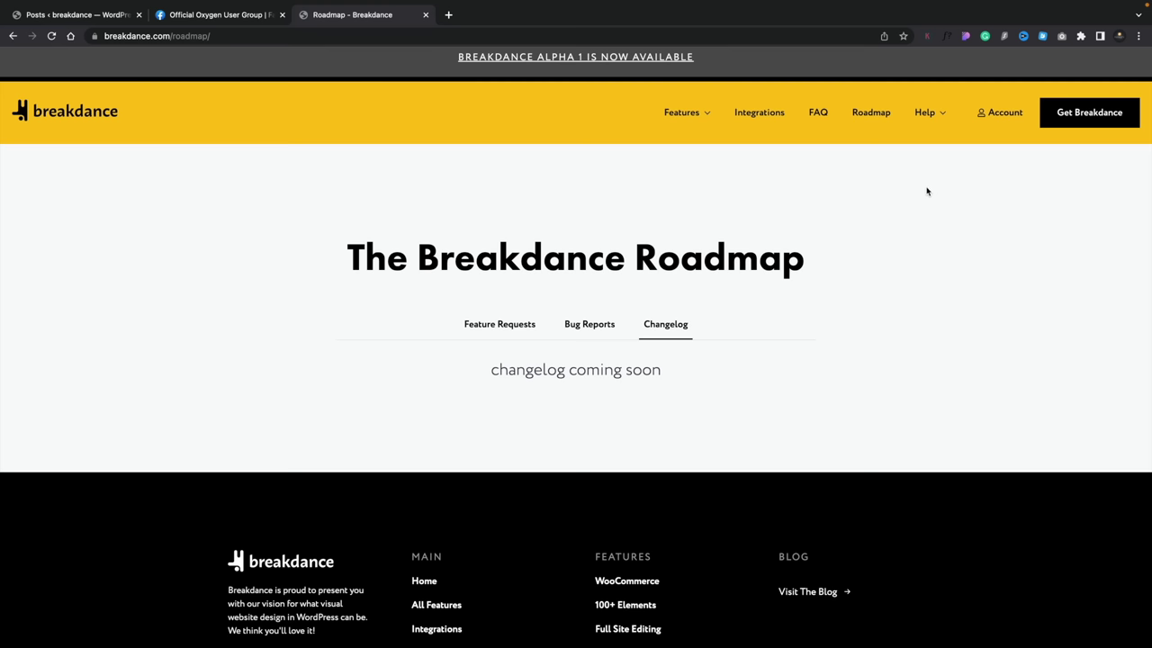
{"action": "left_click", "coordinate": [94, 46]}
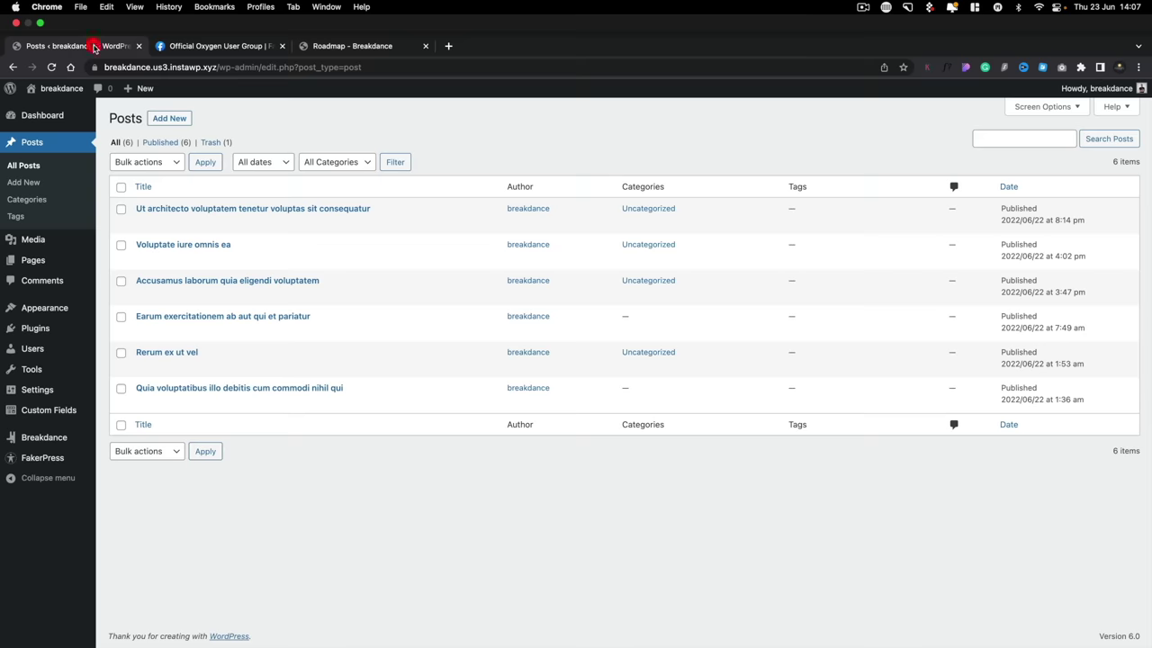
Step: Go to the WordPress Dashboard and open Breakdance > Settings from the sidebar
{"action": "left_click", "coordinate": [40, 87]}
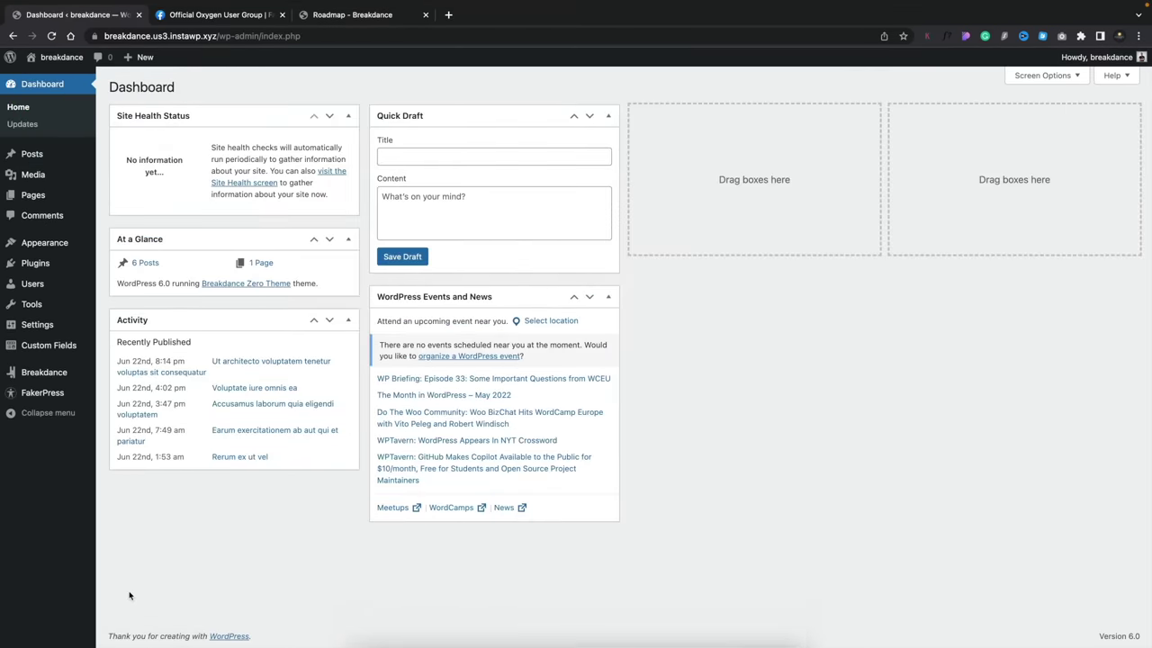
{"action": "mouse_move", "coordinate": [41, 375]}
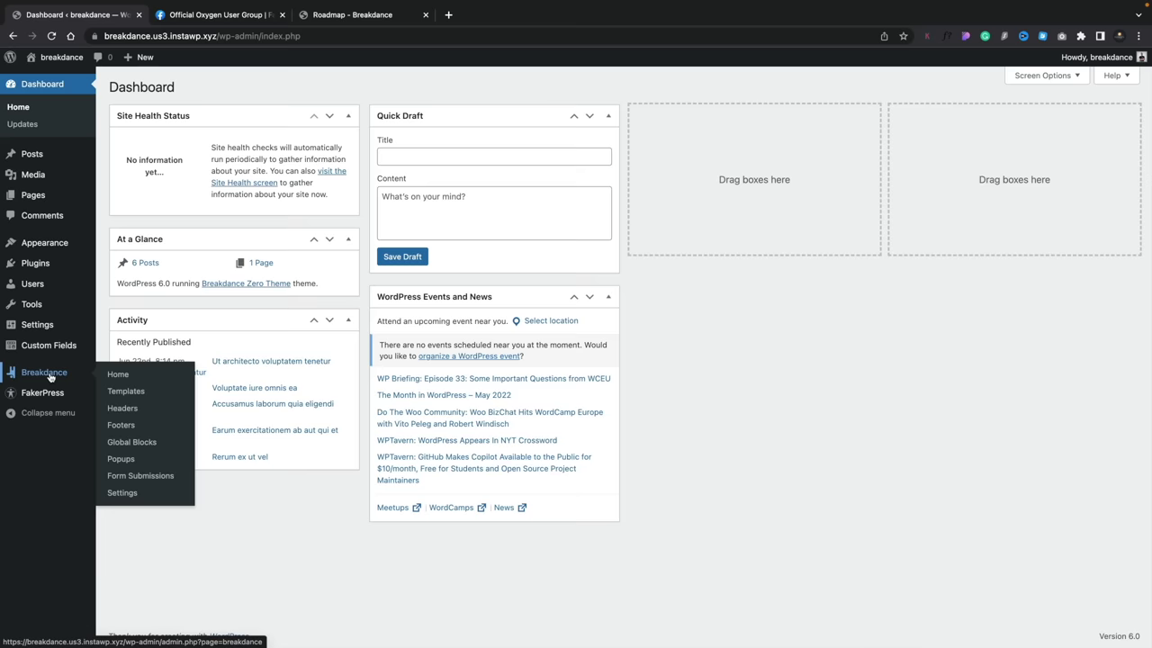
{"action": "left_click", "coordinate": [135, 500]}
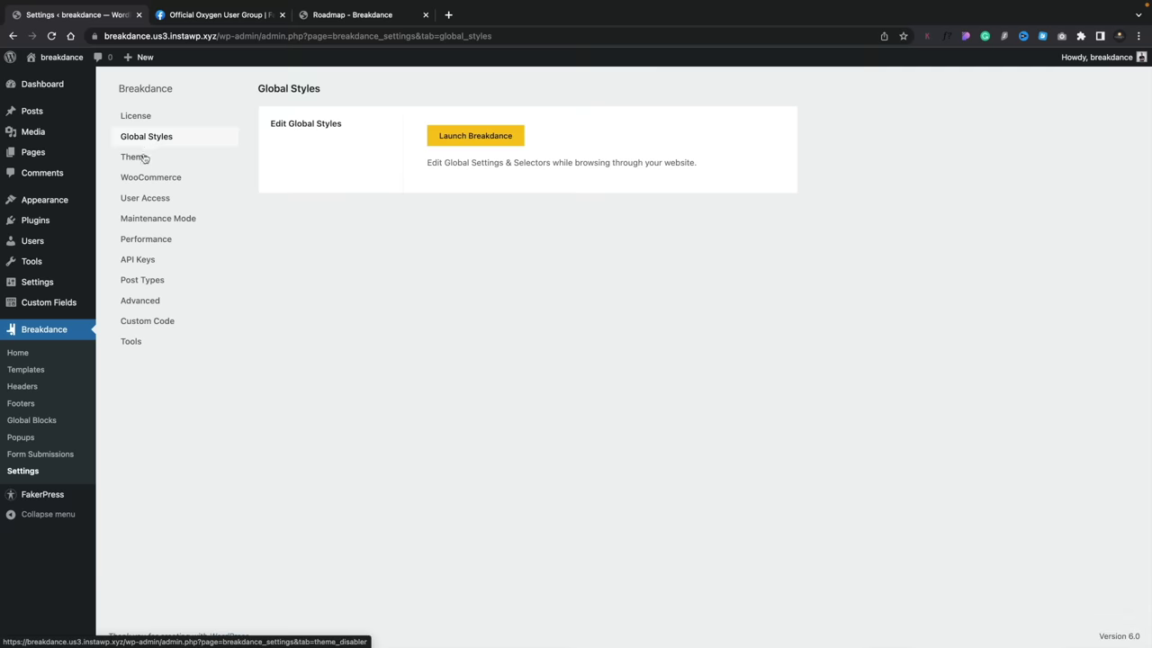
Step: Show the Breakdance Theme settings, where Disable Theme is selected
{"action": "left_click", "coordinate": [139, 156]}
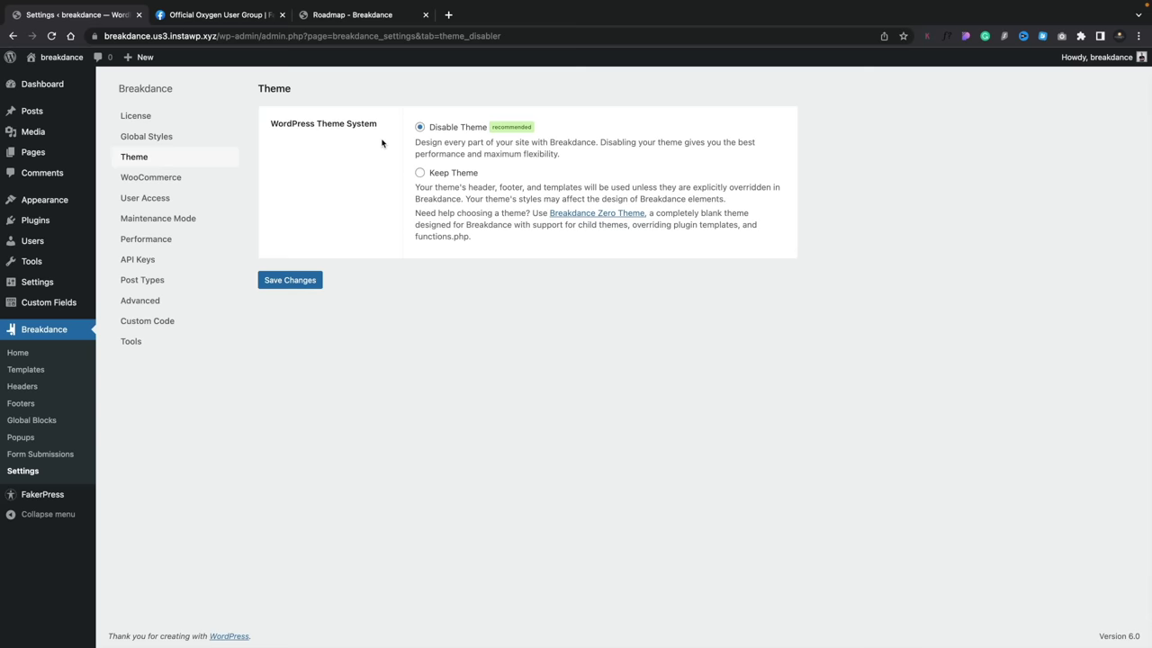
Step: Show the Breakdance WooCommerce settings page
{"action": "left_click", "coordinate": [151, 178]}
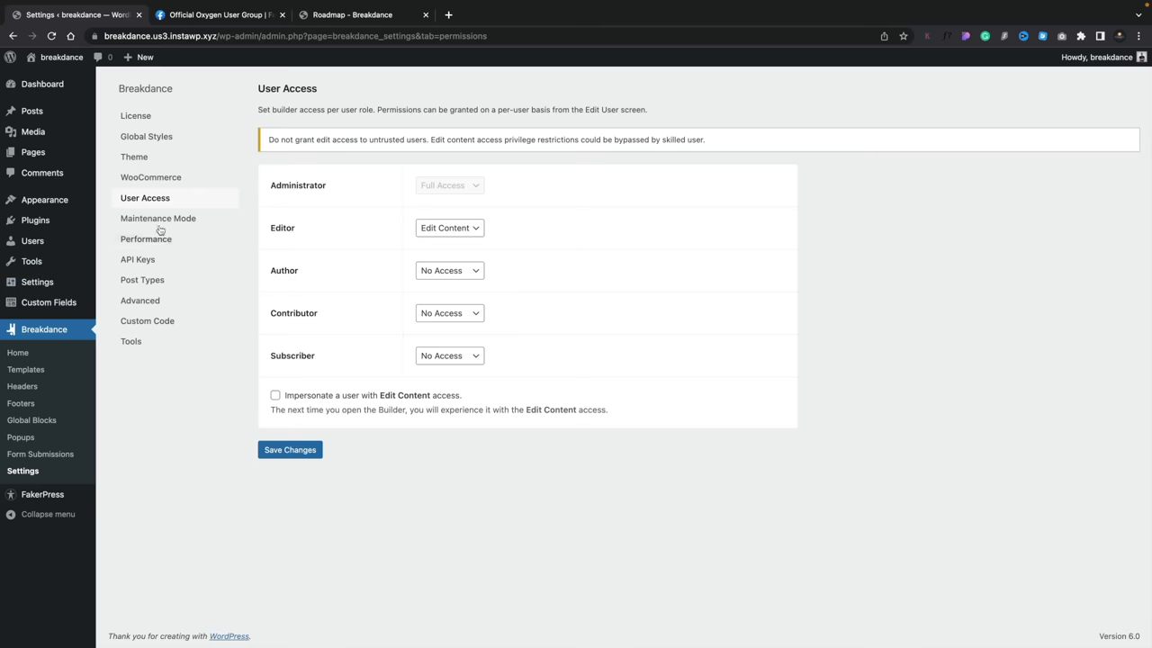
Step: Show Maintenance Mode settings: Mode Disabled, Authentication Status Logged in
{"action": "left_click", "coordinate": [165, 222]}
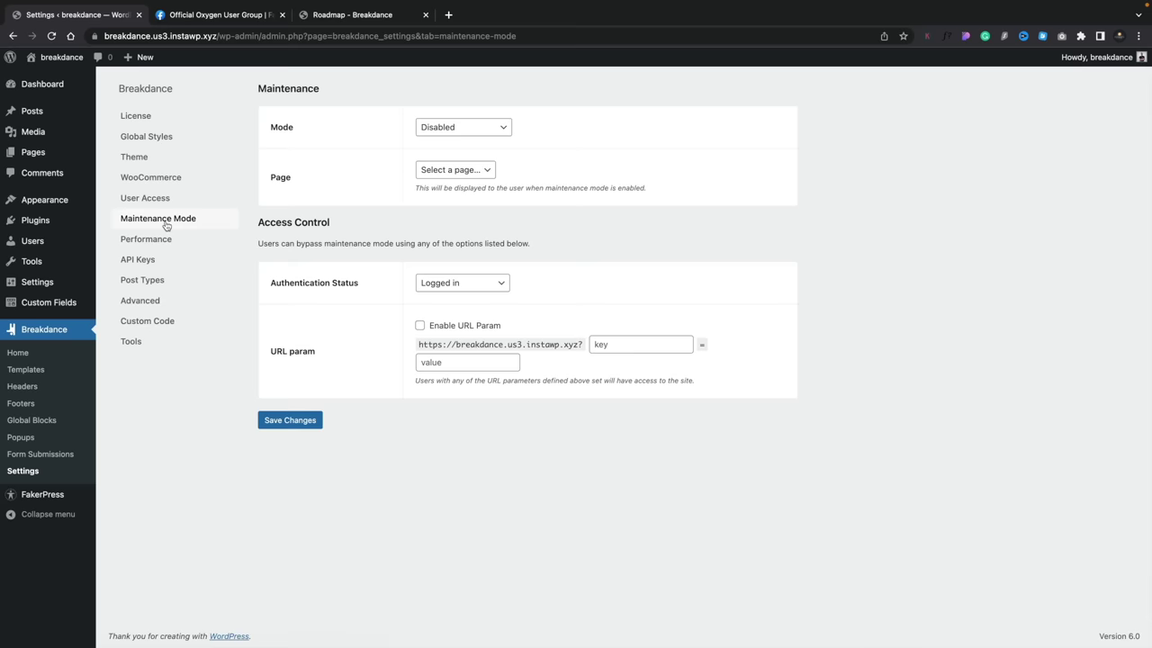
Step: Review the Performance options, then bring up the API Keys settings form
{"action": "left_click", "coordinate": [160, 238]}
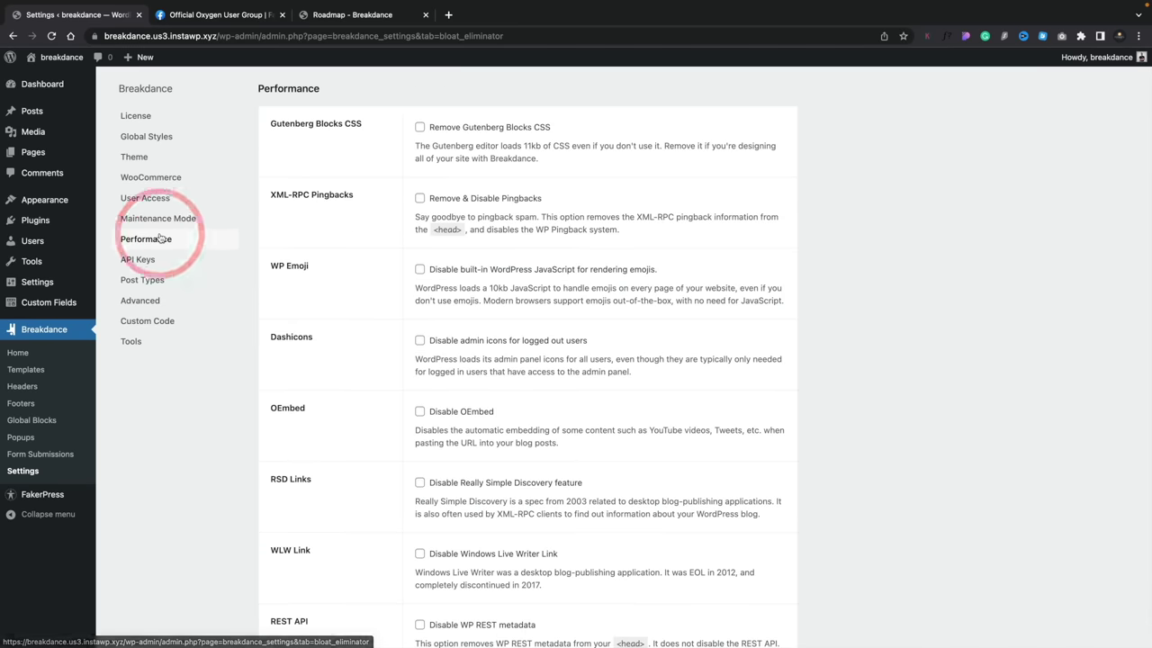
{"action": "scroll", "coordinate": [236, 440], "scroll_direction": "down", "scroll_amount": 4}
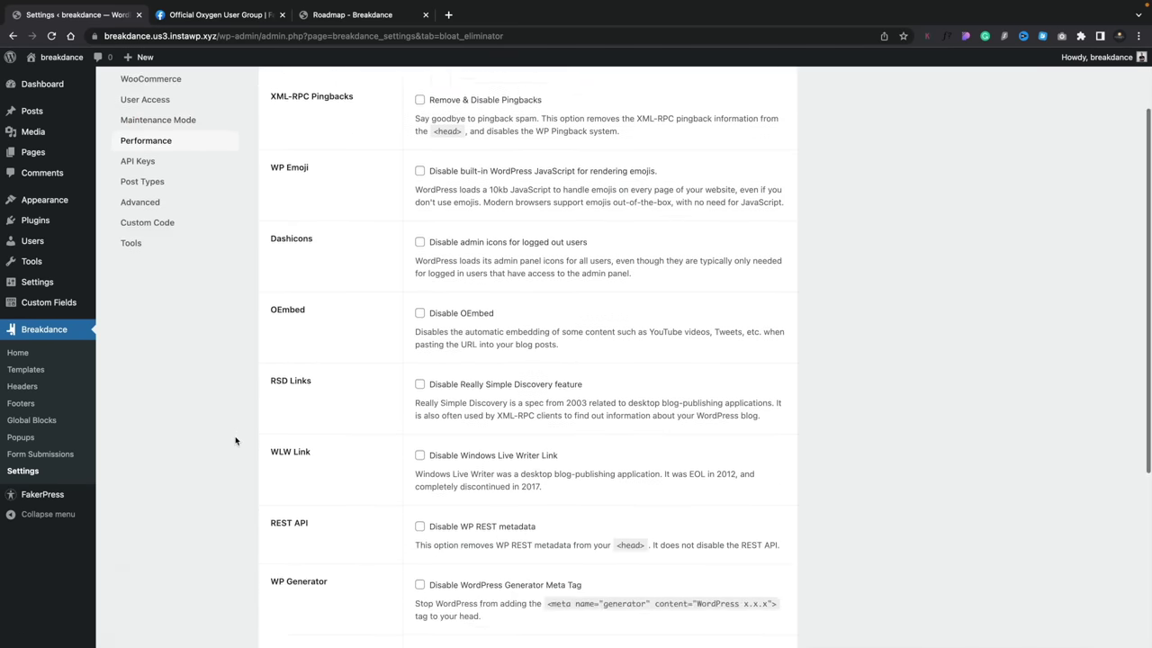
{"action": "scroll", "coordinate": [235, 440], "scroll_direction": "down", "scroll_amount": 5}
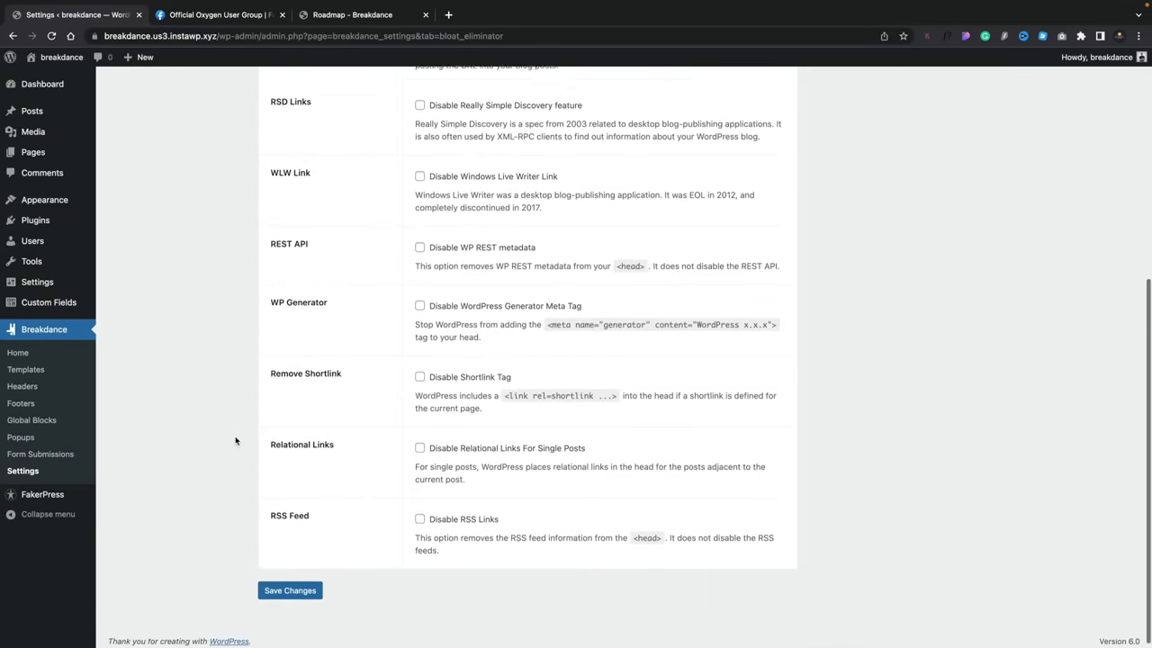
{"action": "scroll", "coordinate": [236, 440], "scroll_direction": "up", "scroll_amount": 9}
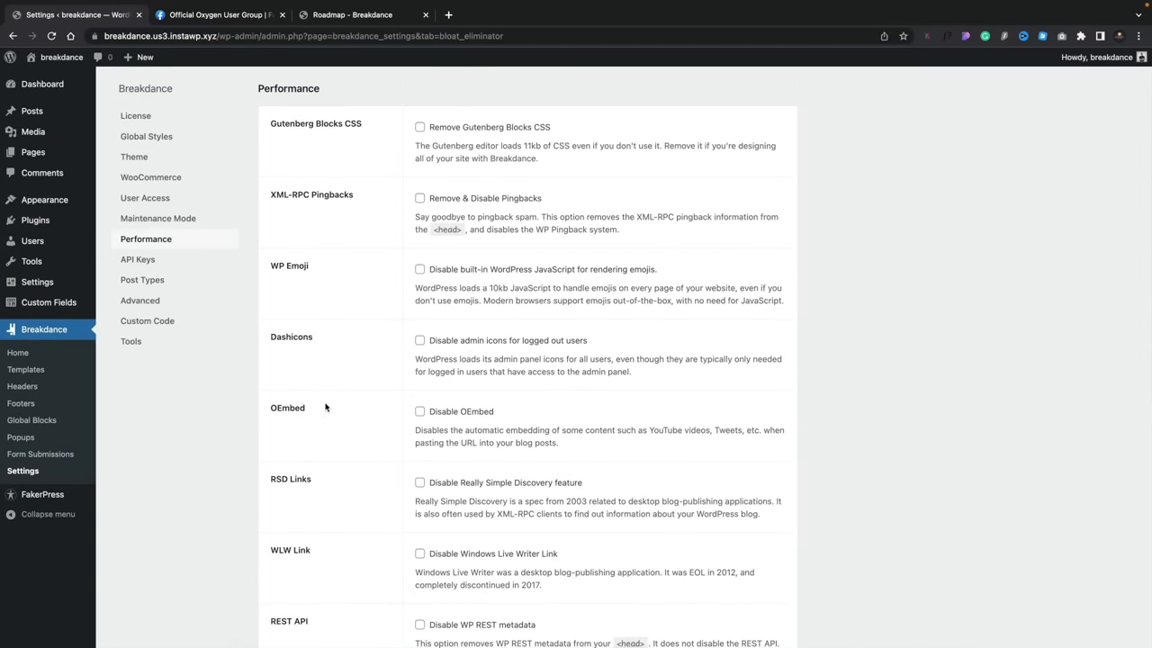
{"action": "left_click", "coordinate": [136, 261]}
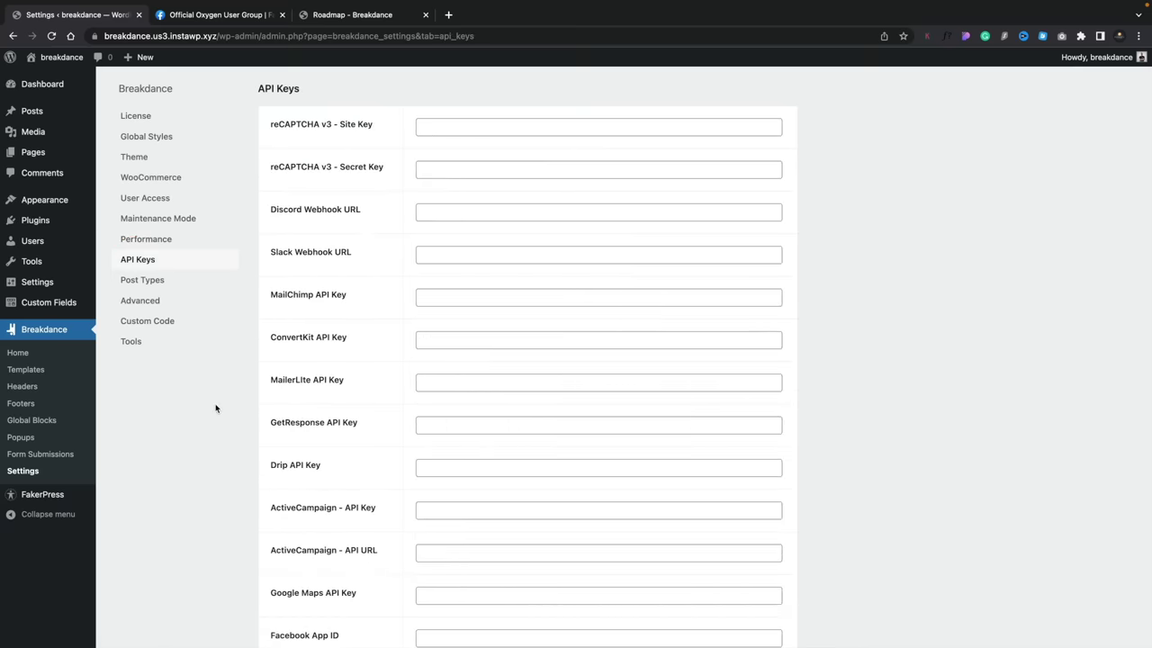
Step: Look through the Post Types, Advanced, Custom Code and Tools settings pages
{"action": "left_click", "coordinate": [163, 279]}
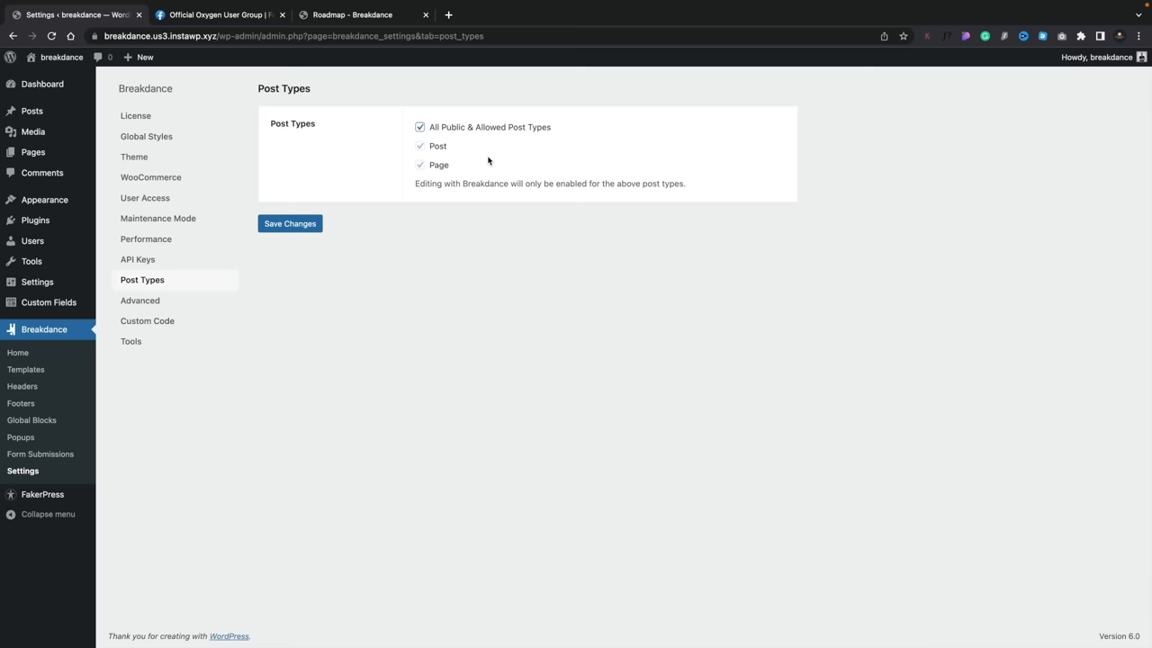
{"action": "left_click", "coordinate": [144, 300]}
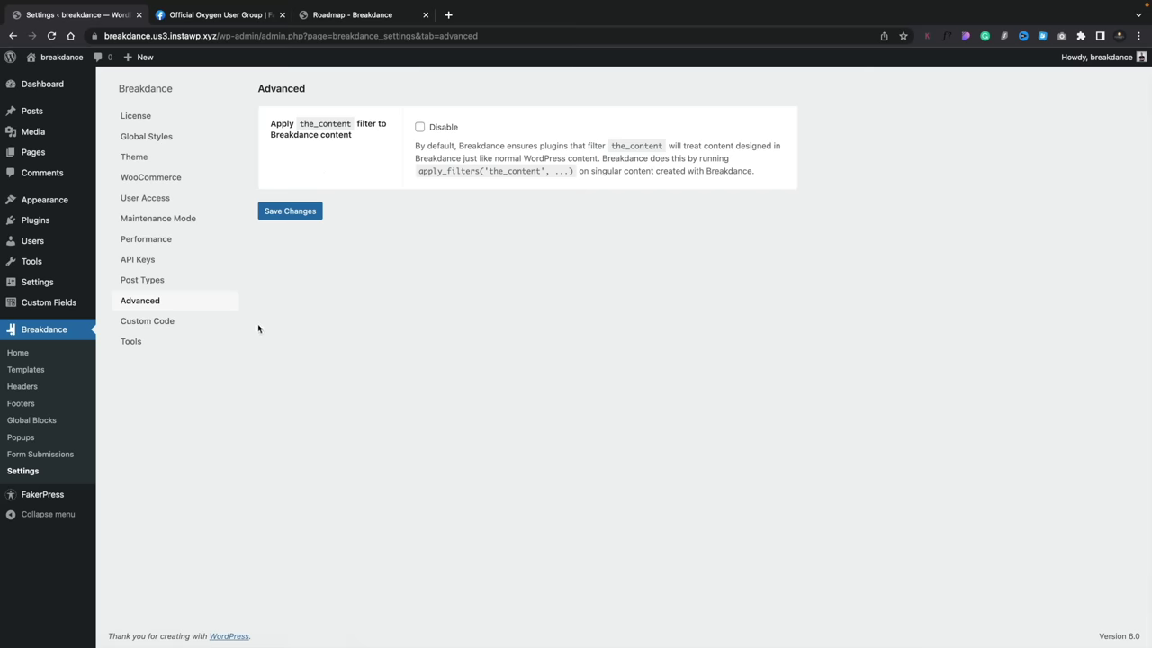
{"action": "left_click", "coordinate": [175, 320]}
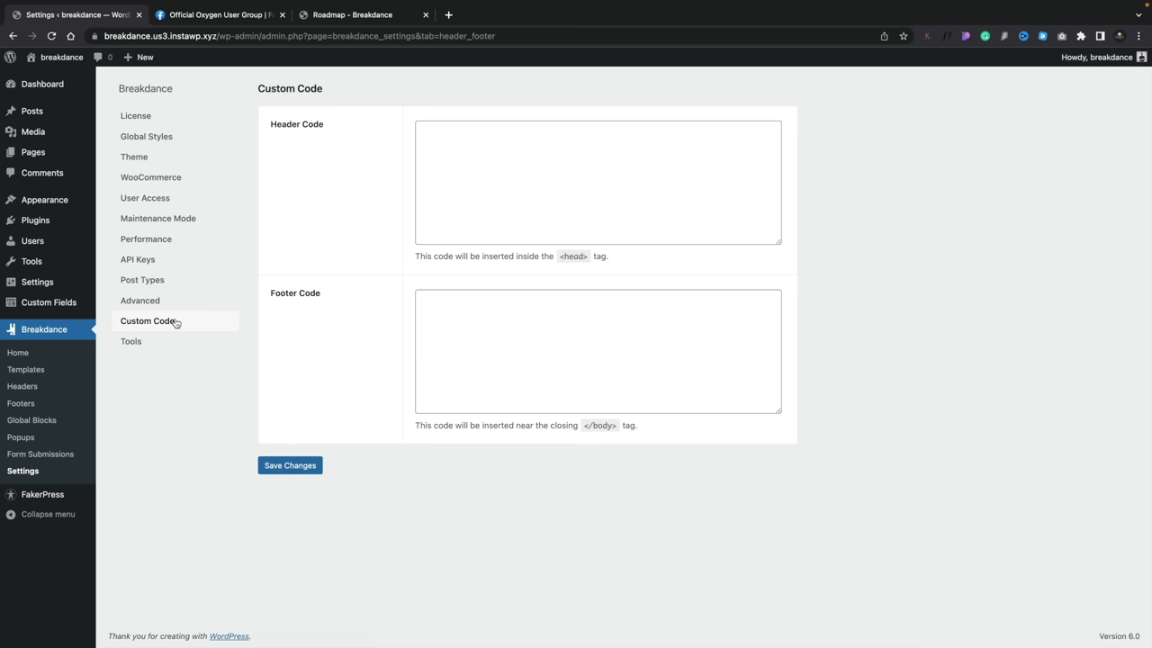
{"action": "left_click", "coordinate": [130, 341]}
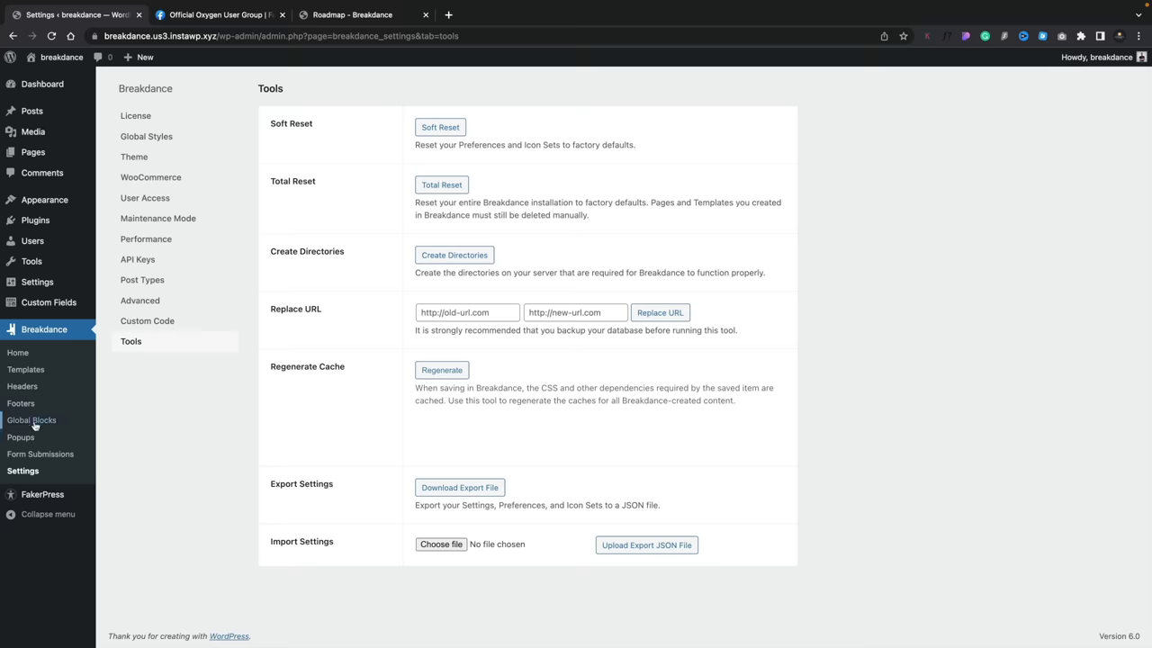
Step: Visit Form Submissions, Popups, Global Blocks, Headers, and finally the empty Templates page
{"action": "left_click", "coordinate": [36, 455]}
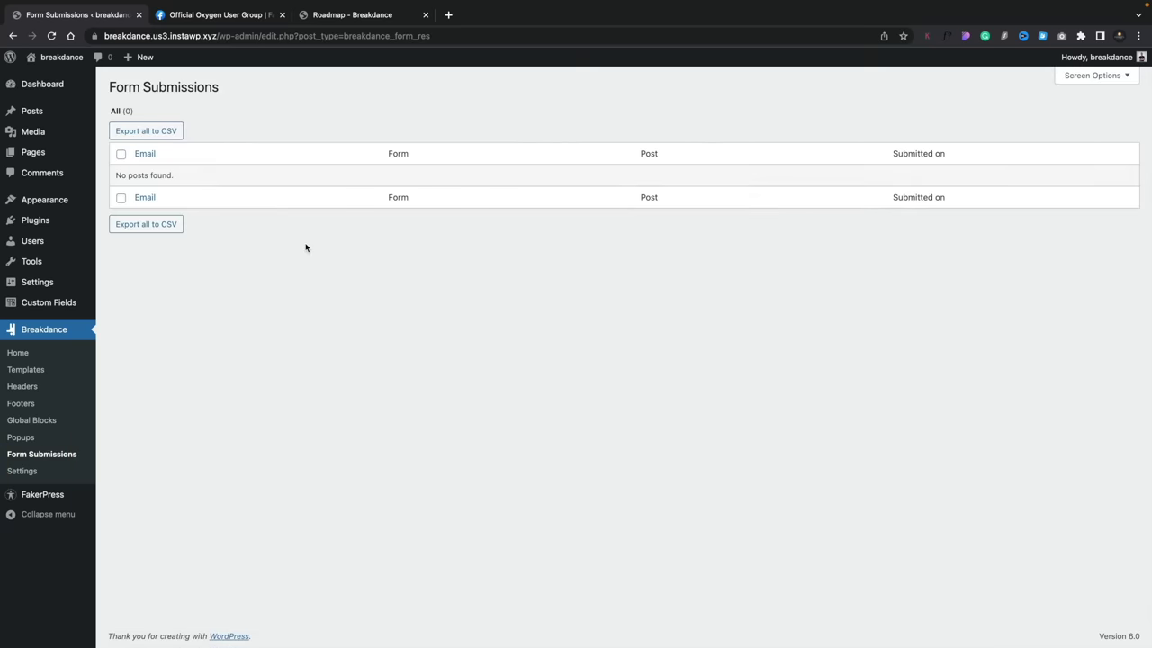
{"action": "left_click", "coordinate": [35, 437]}
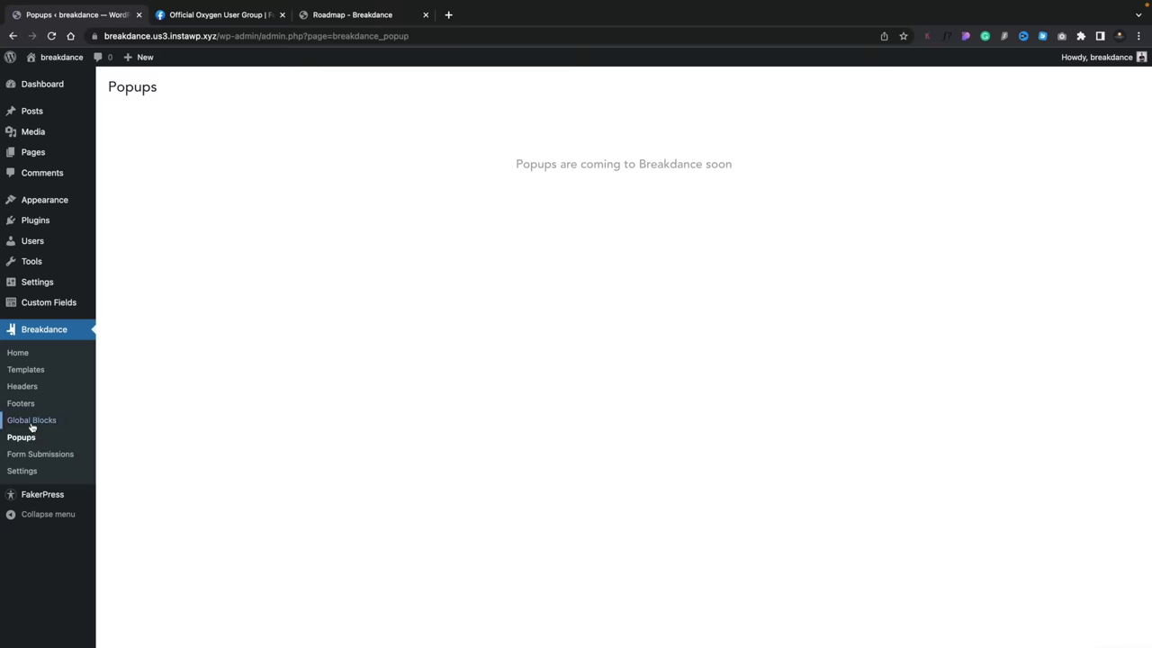
{"action": "left_click", "coordinate": [31, 423]}
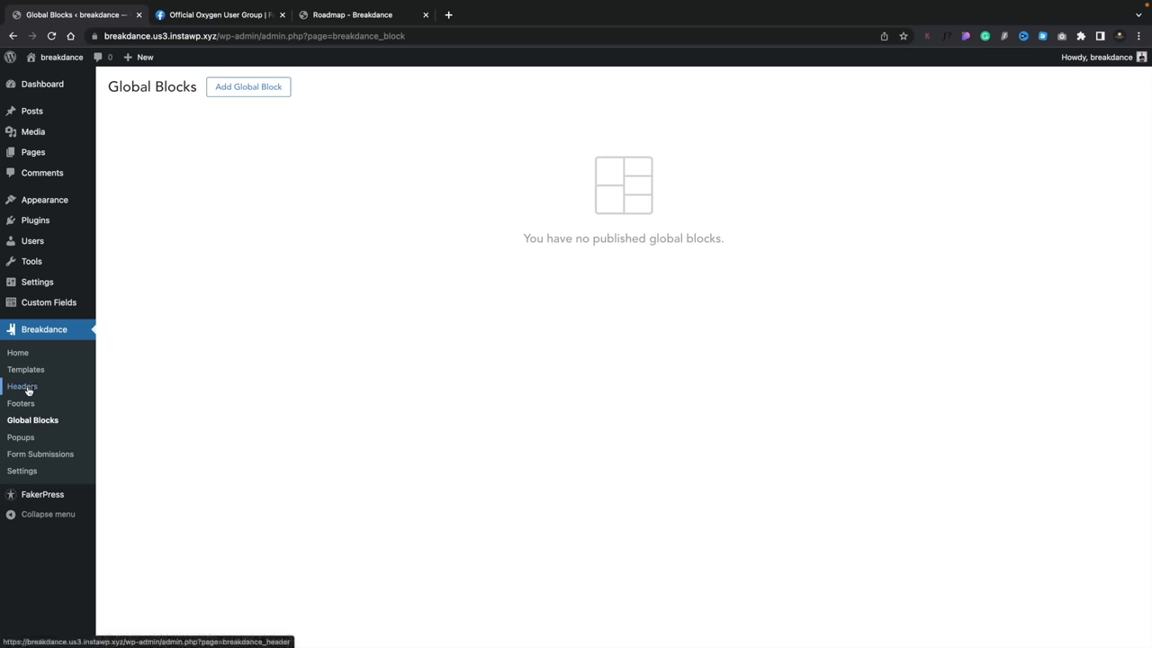
{"action": "left_click", "coordinate": [23, 386]}
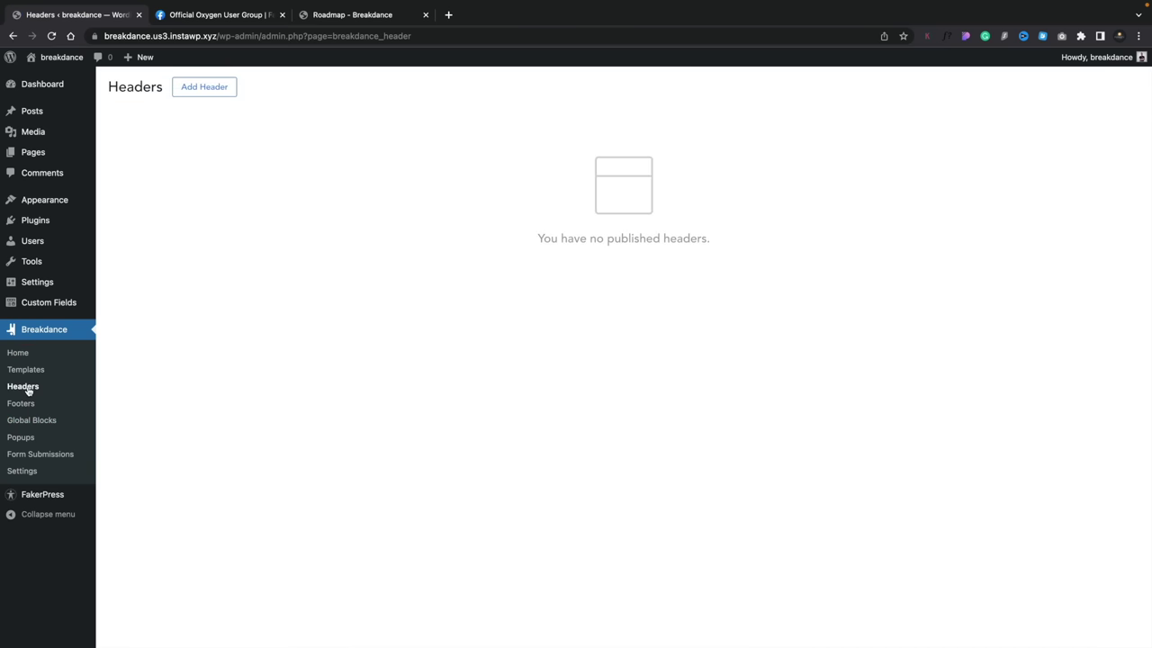
{"action": "left_click", "coordinate": [36, 369]}
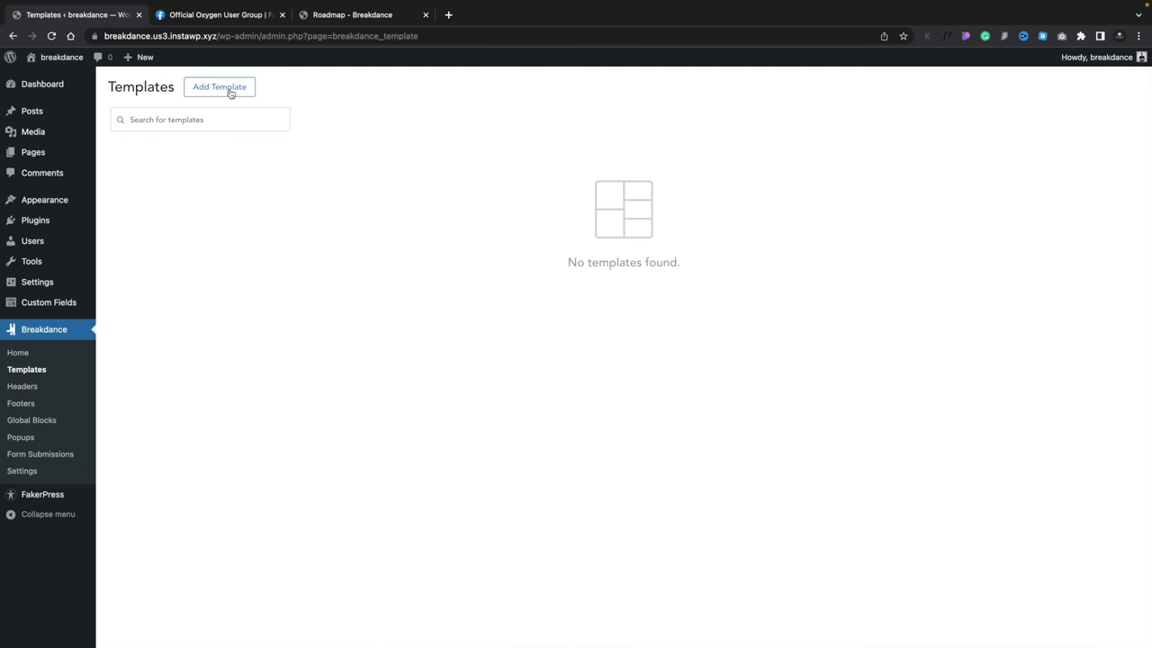
Step: Preview the Add Template types, close the list, and go to Breakdance Home
{"action": "left_click", "coordinate": [231, 92]}
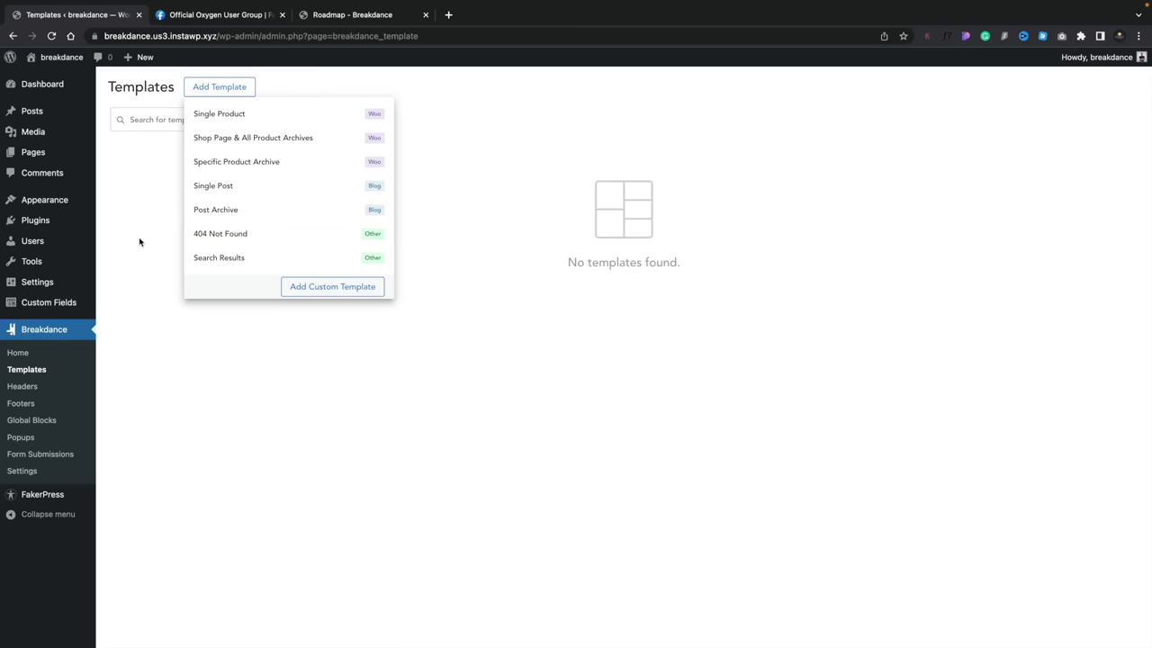
{"action": "left_click", "coordinate": [145, 299]}
{"action": "left_click", "coordinate": [13, 356]}
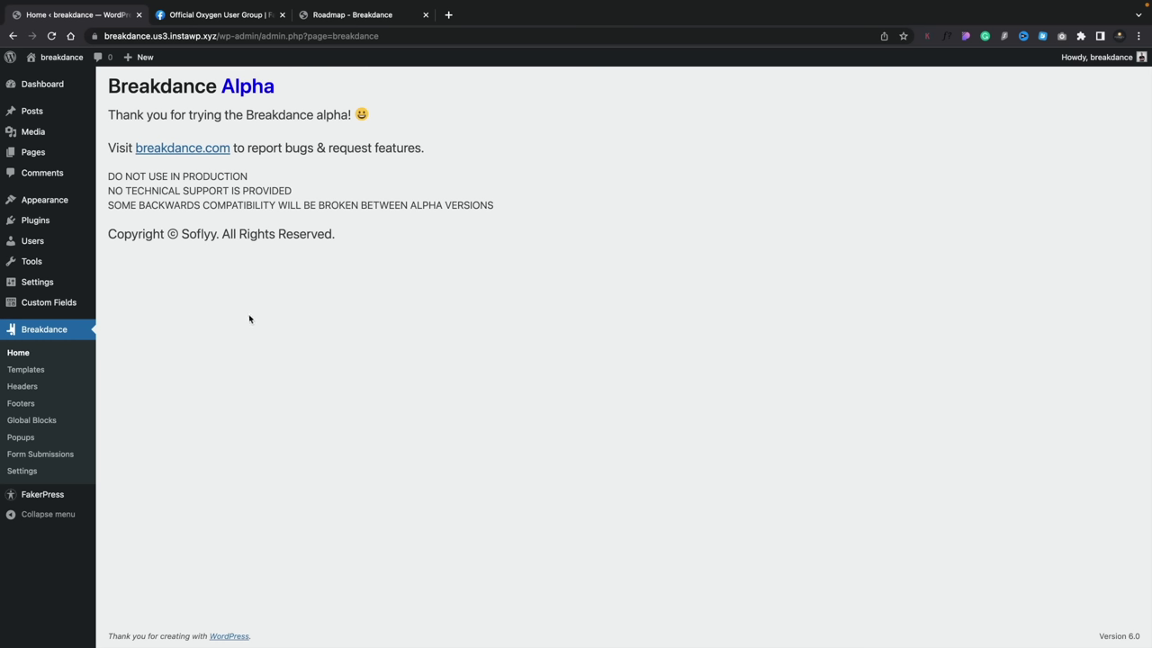
Step: Create a new WordPress page titled 'Breakdance Test' and save it as a draft
{"action": "mouse_move", "coordinate": [32, 153]}
{"action": "left_click", "coordinate": [122, 172]}
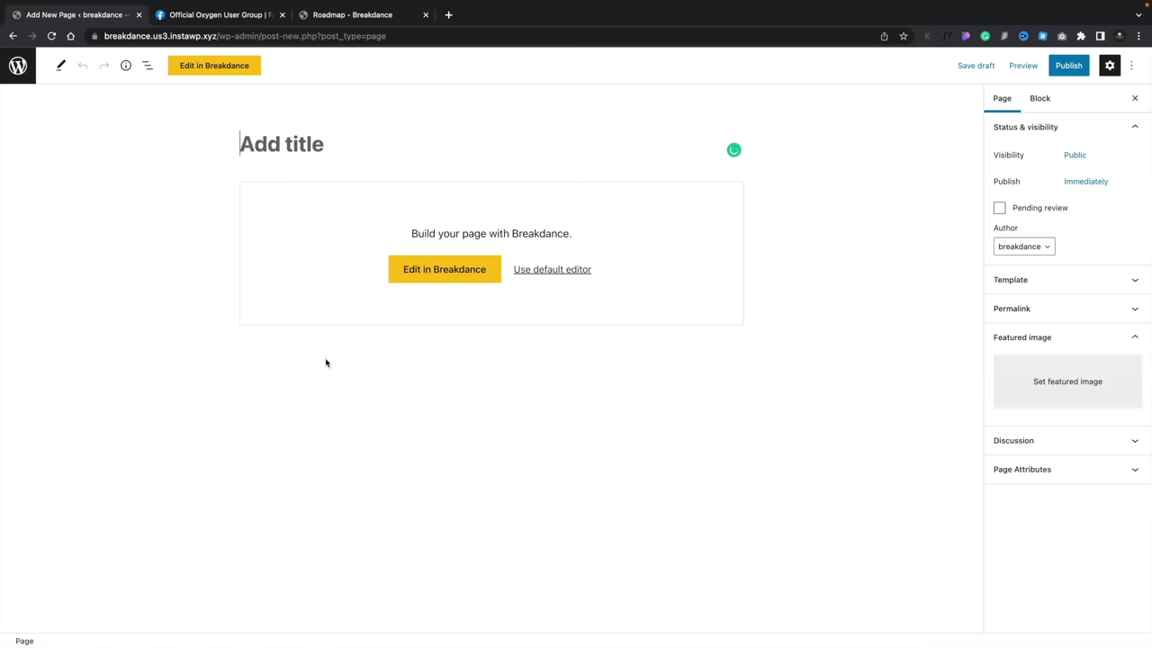
{"action": "left_click", "coordinate": [278, 143]}
{"action": "type", "text": "Breakdance Test"}
{"action": "left_click", "coordinate": [430, 142]}
{"action": "left_click", "coordinate": [981, 65]}
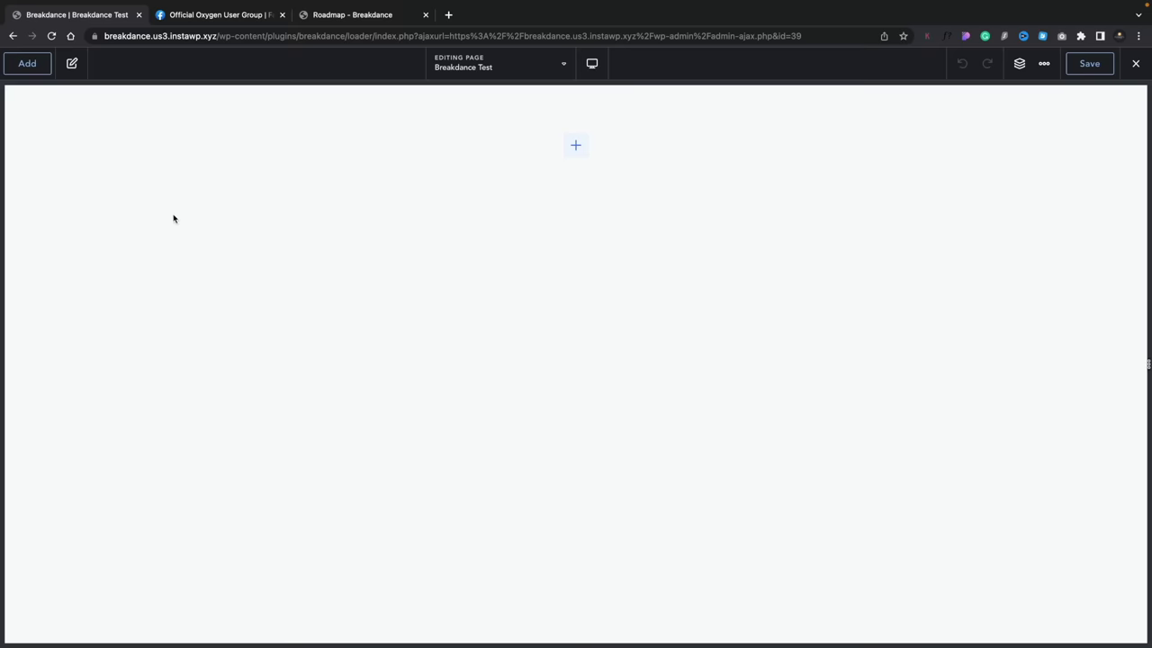
{"action": "left_click", "coordinate": [34, 68]}
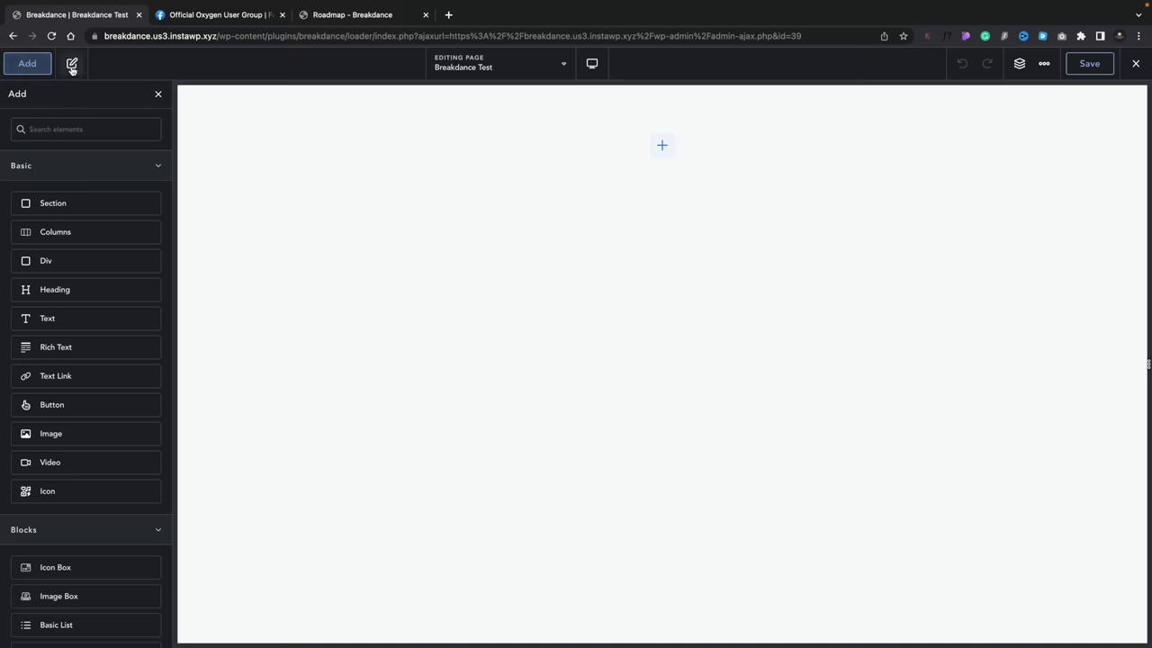
{"action": "left_click", "coordinate": [72, 63]}
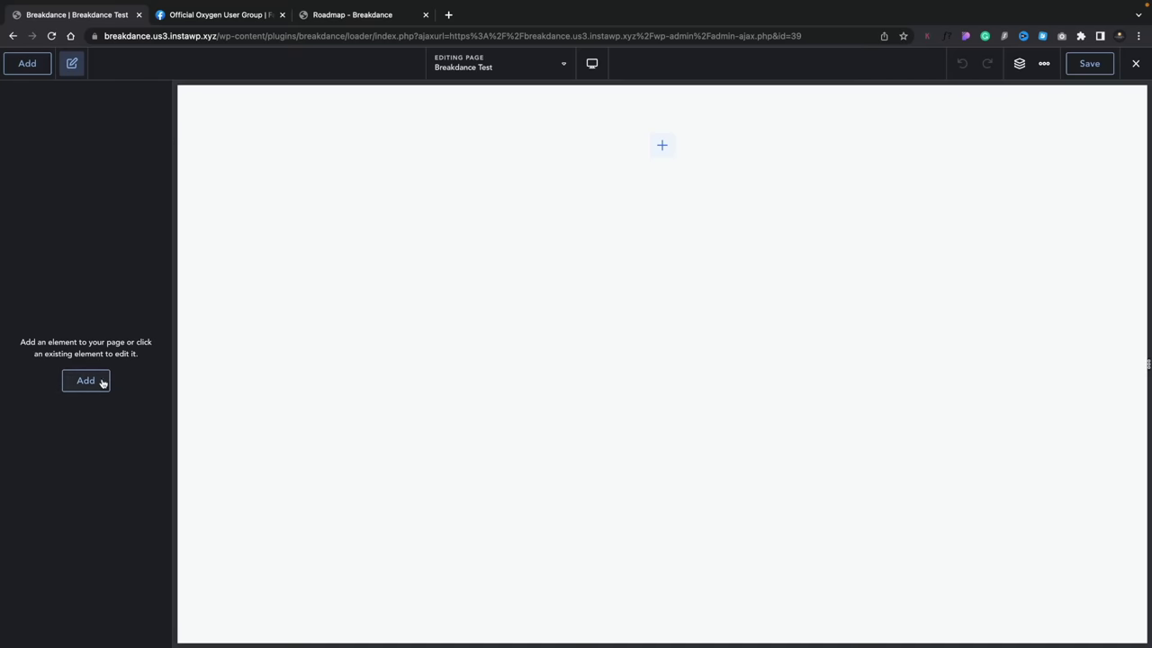
{"action": "left_click", "coordinate": [265, 270]}
{"action": "left_click", "coordinate": [561, 65]}
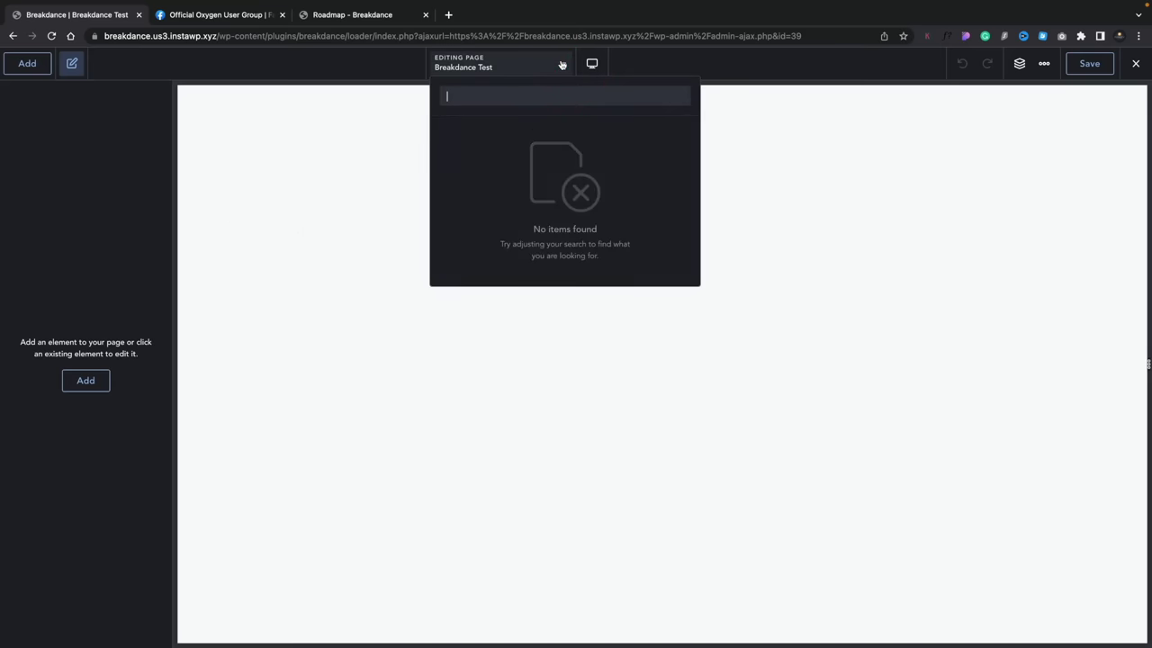
{"action": "left_click", "coordinate": [676, 70]}
{"action": "left_click", "coordinate": [592, 64]}
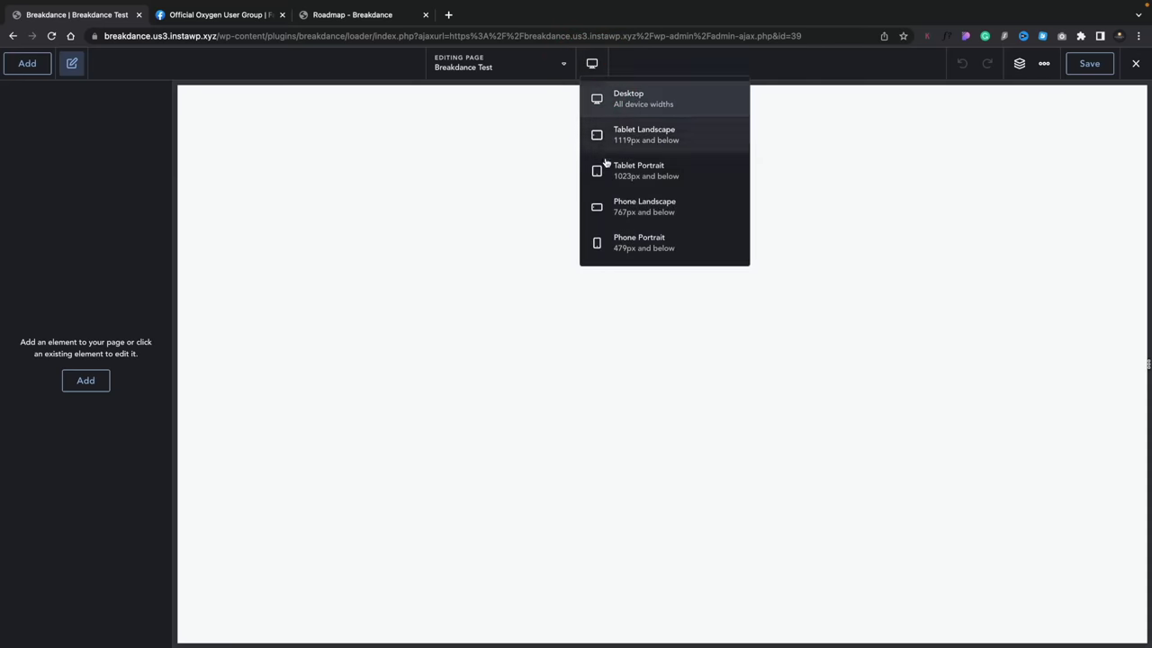
{"action": "left_click", "coordinate": [615, 141]}
{"action": "left_click", "coordinate": [593, 67]}
{"action": "left_click", "coordinate": [617, 223]}
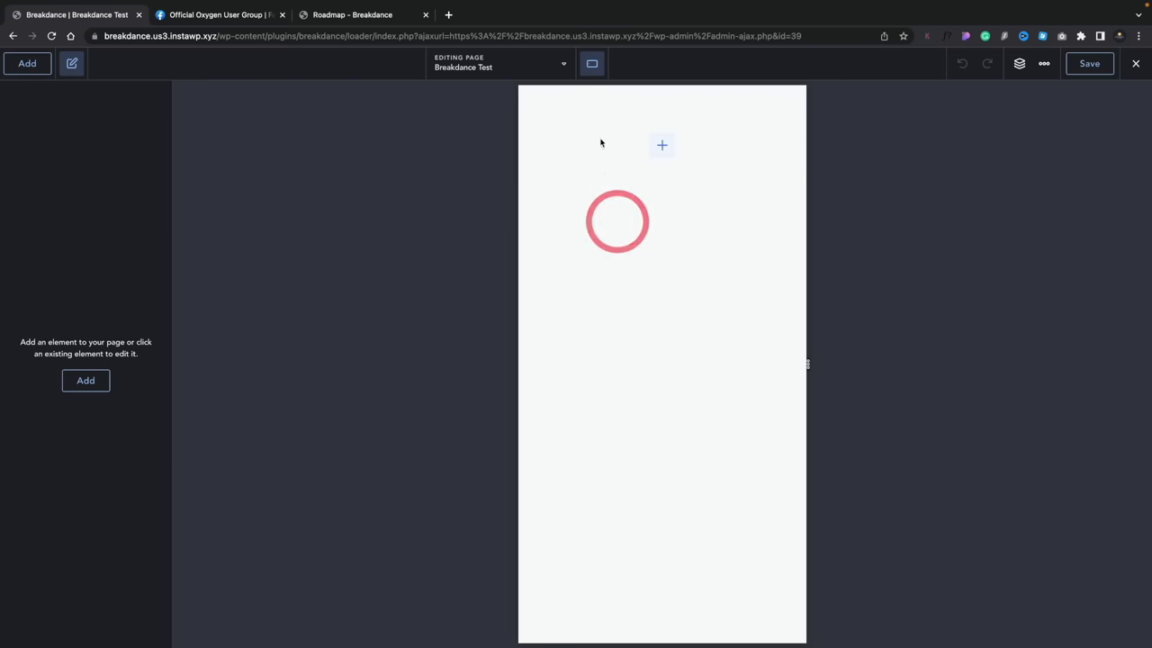
{"action": "left_click", "coordinate": [593, 65]}
{"action": "left_click", "coordinate": [605, 101]}
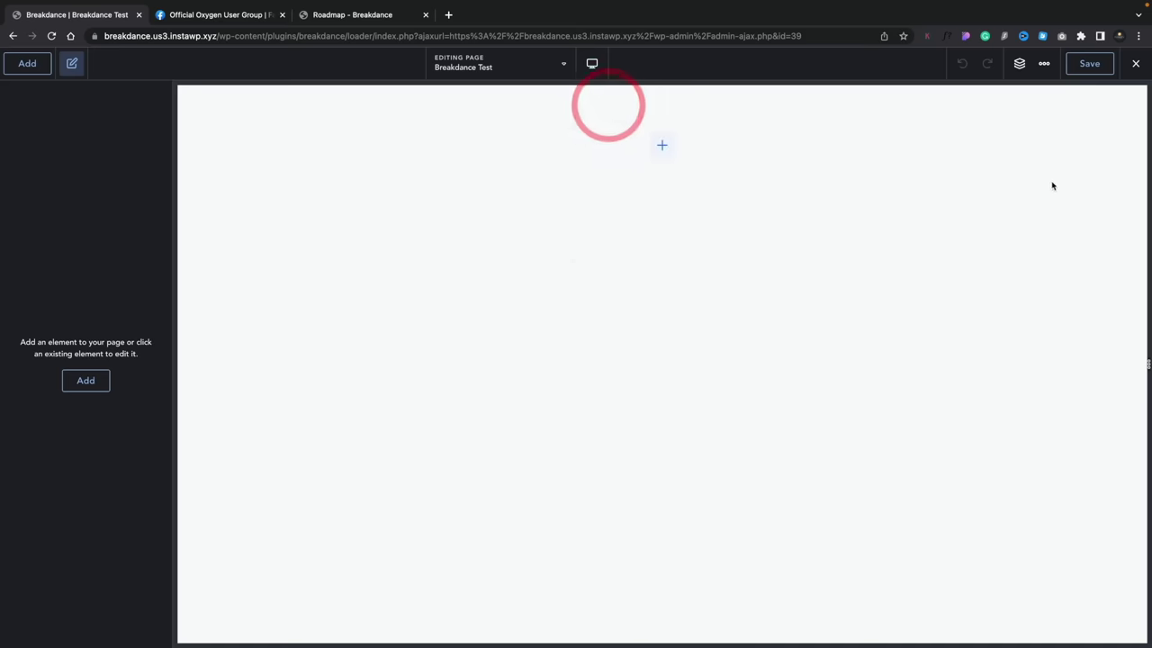
{"action": "left_click", "coordinate": [1018, 65]}
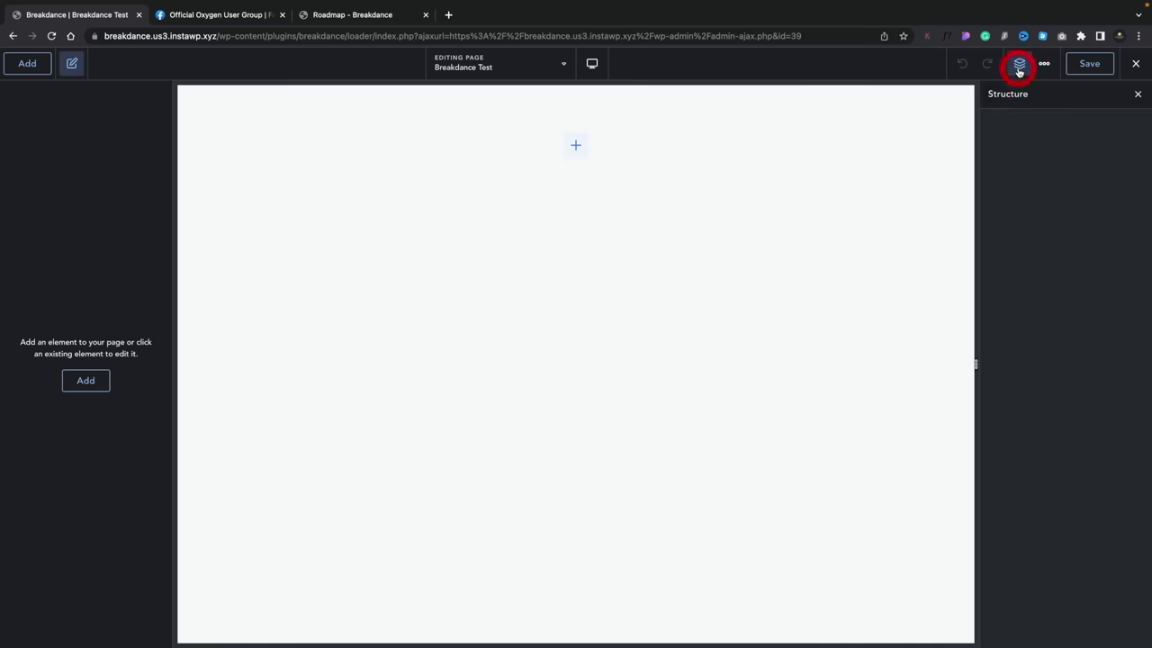
{"action": "left_click", "coordinate": [1044, 66]}
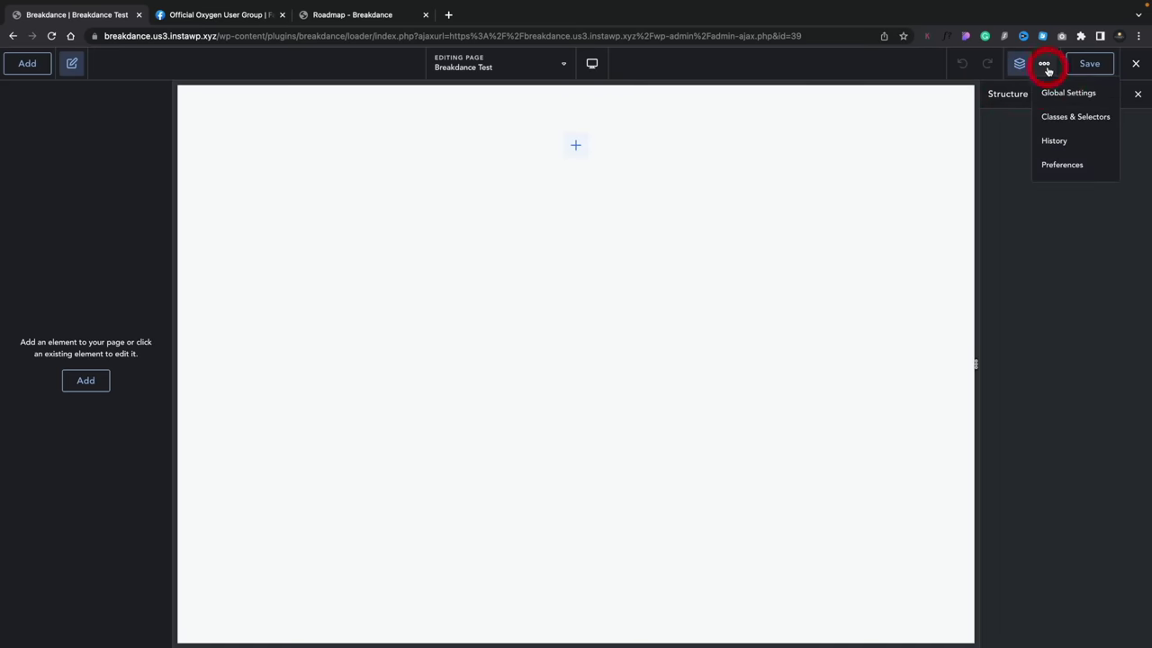
{"action": "left_click", "coordinate": [1045, 65]}
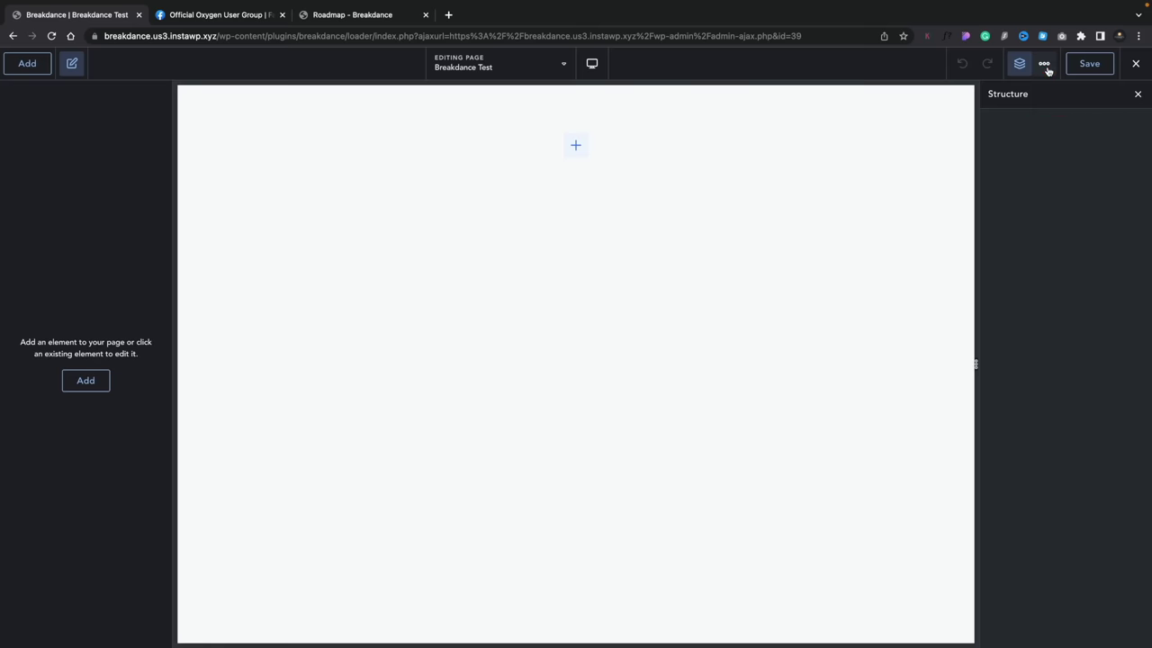
{"action": "left_click", "coordinate": [1098, 65]}
{"action": "left_click", "coordinate": [1135, 95]}
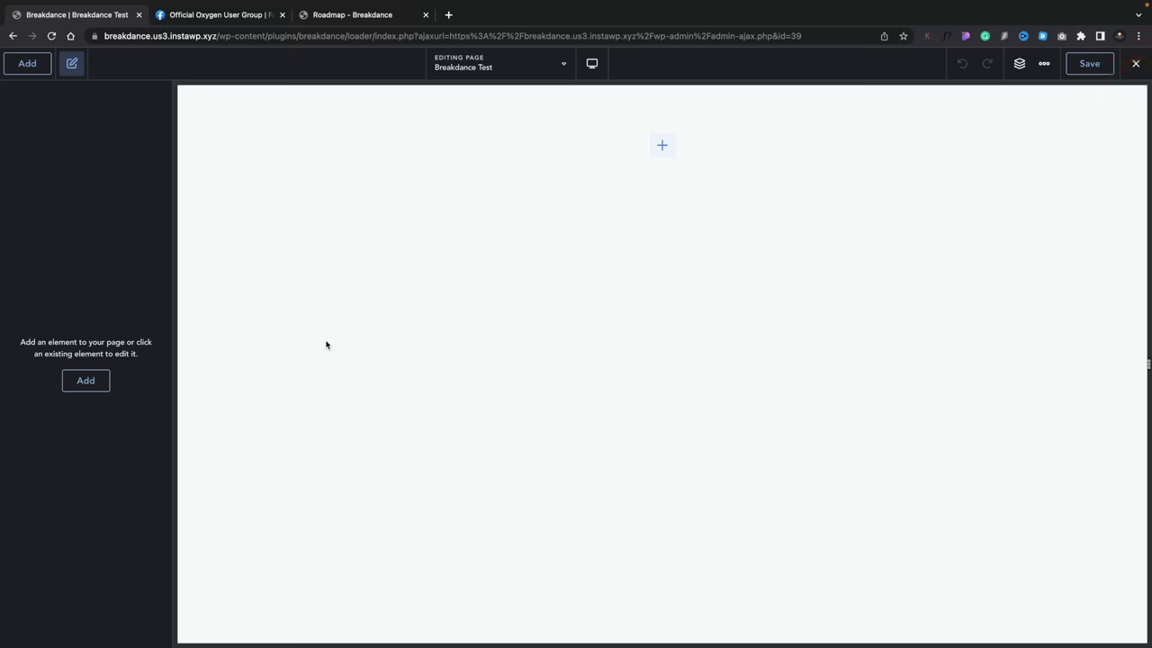
{"action": "left_click", "coordinate": [25, 67]}
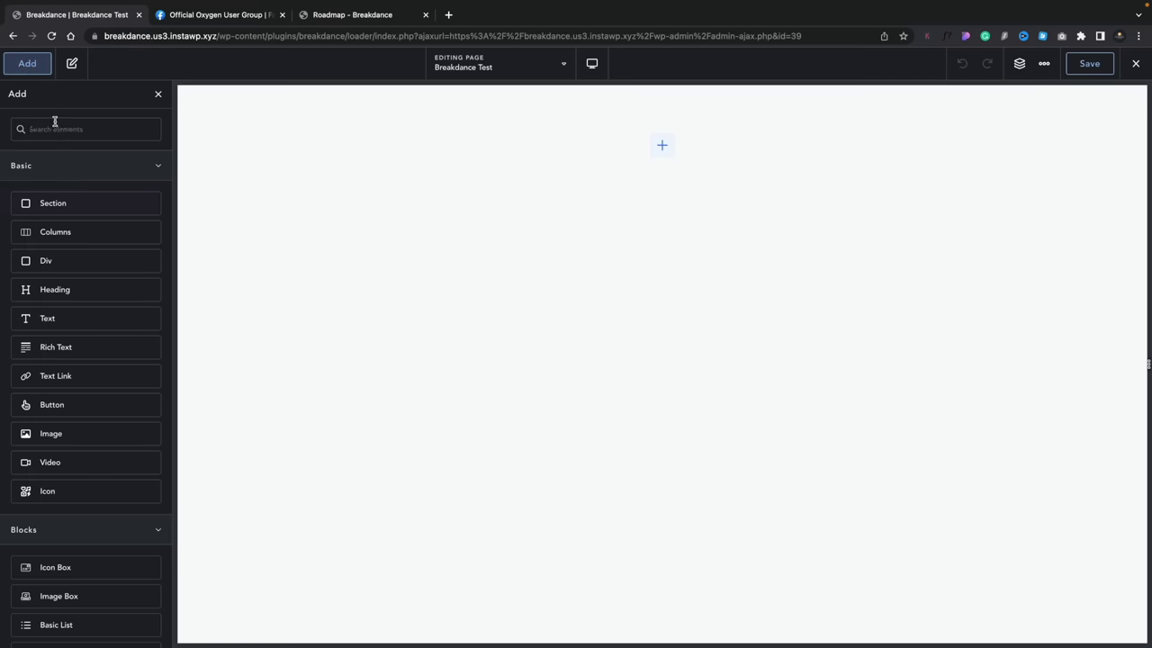
Step: Add a Section element found by searching 'sec', show the structure tree, and expand Layout
{"action": "left_click", "coordinate": [55, 126]}
{"action": "type", "text": "sec"}
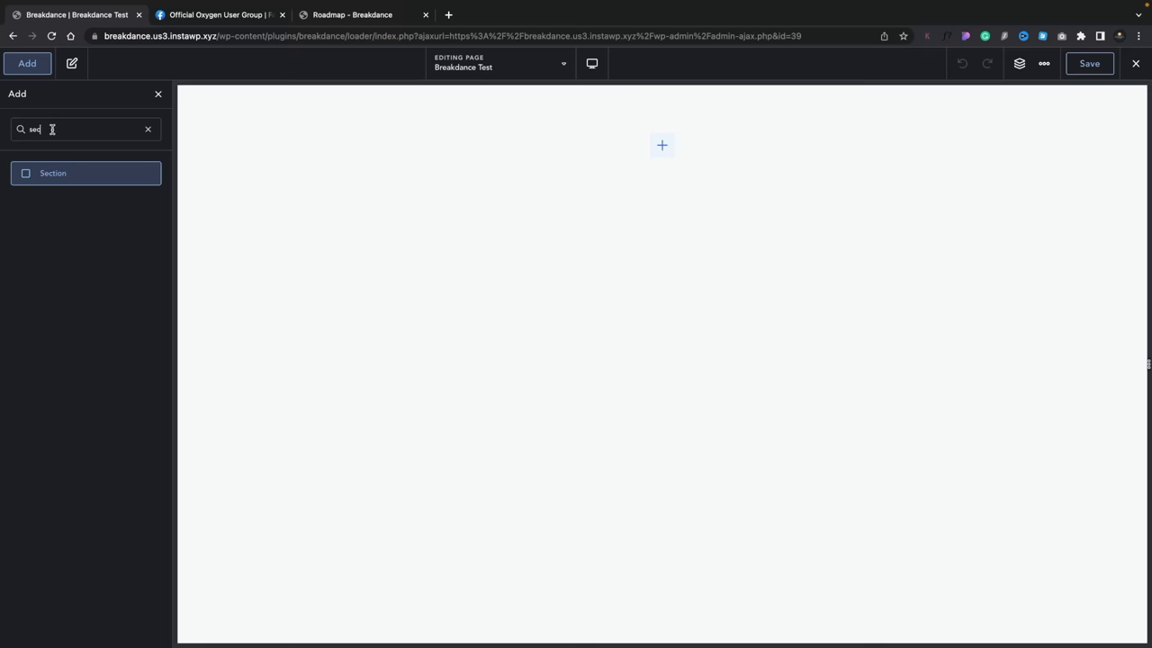
{"action": "left_click", "coordinate": [78, 171]}
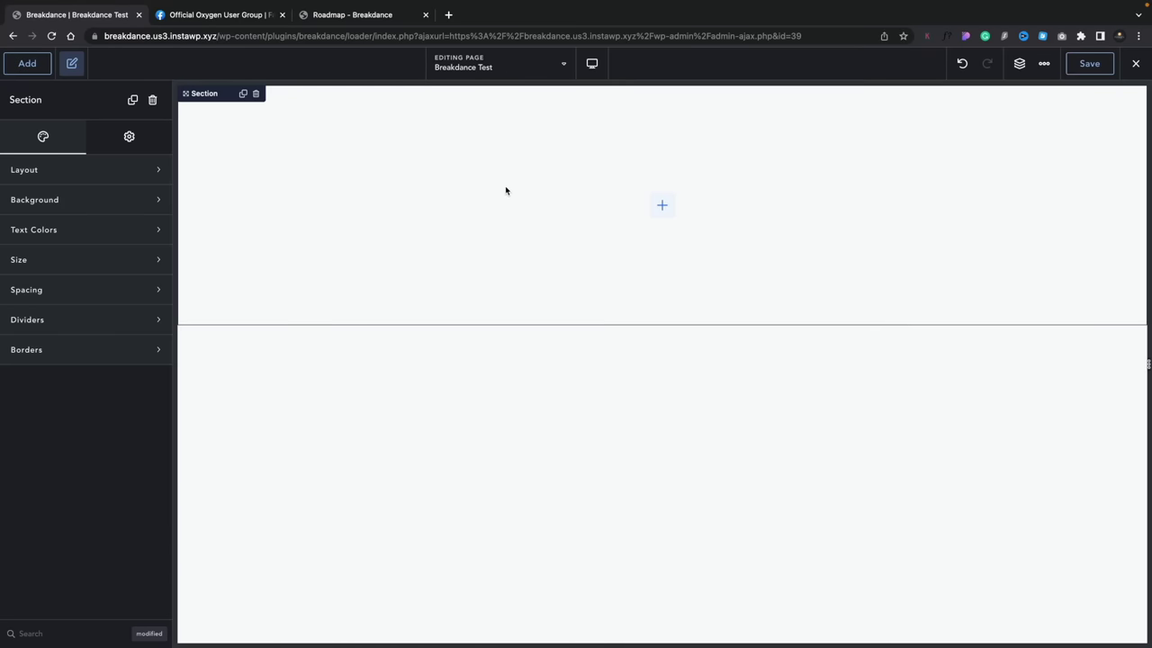
{"action": "left_click", "coordinate": [1020, 63]}
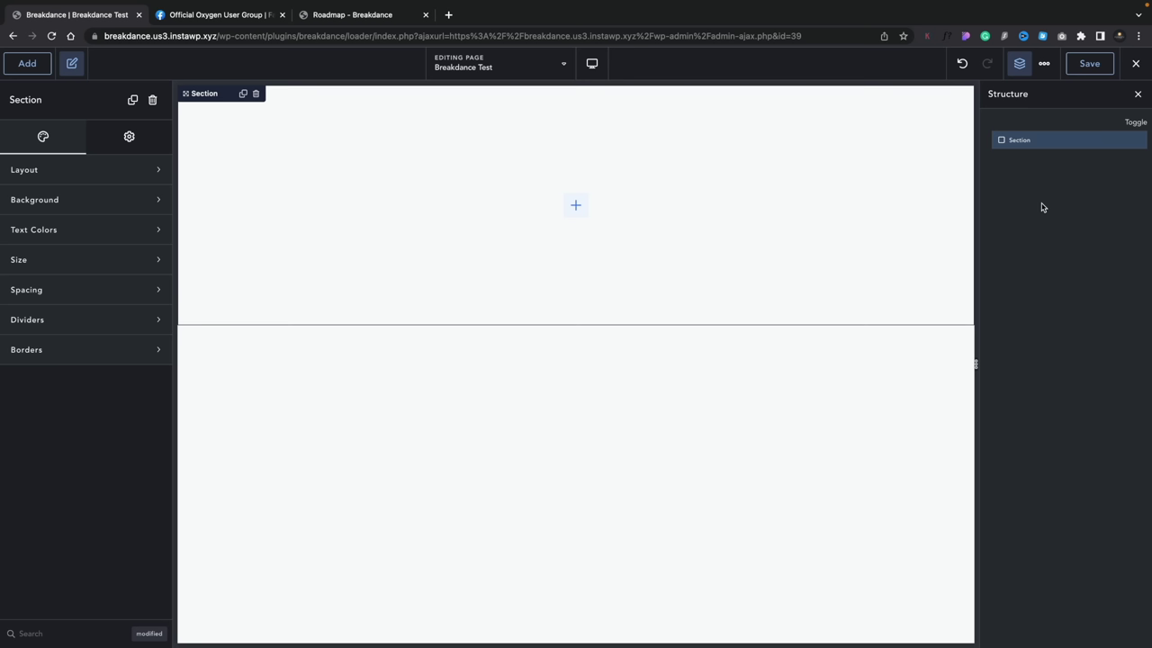
{"action": "left_click", "coordinate": [91, 172]}
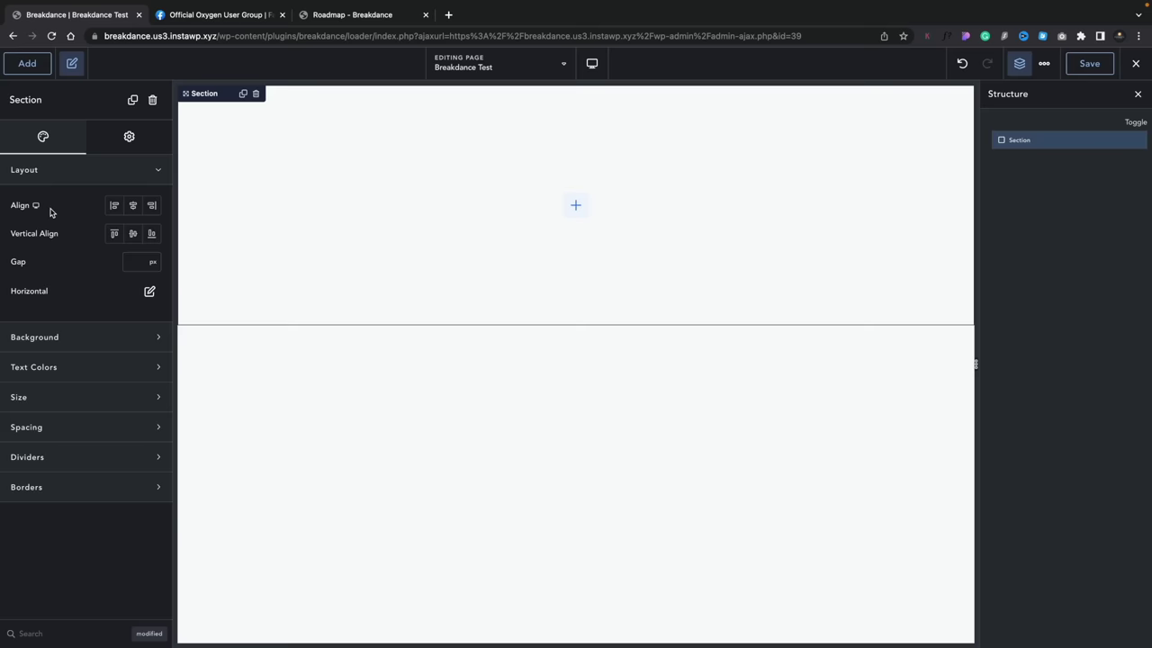
Step: Open the Section's Horizontal layout options, then switch to the Breakdance Roadmap browser tab
{"action": "left_click", "coordinate": [150, 292]}
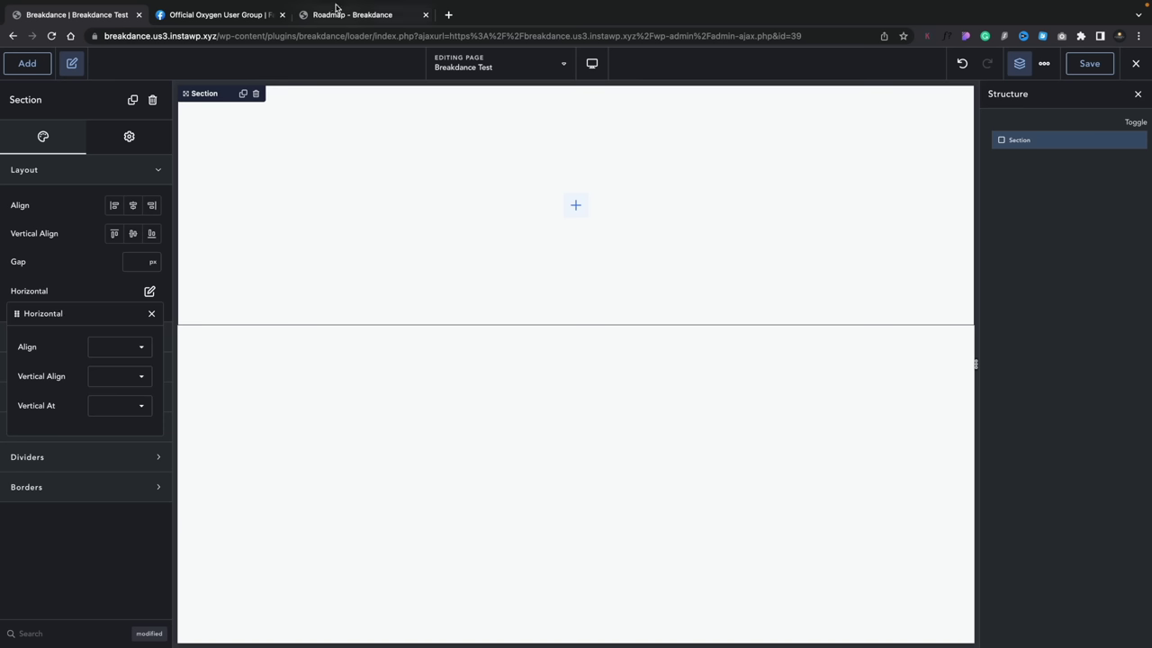
{"action": "left_click", "coordinate": [338, 11]}
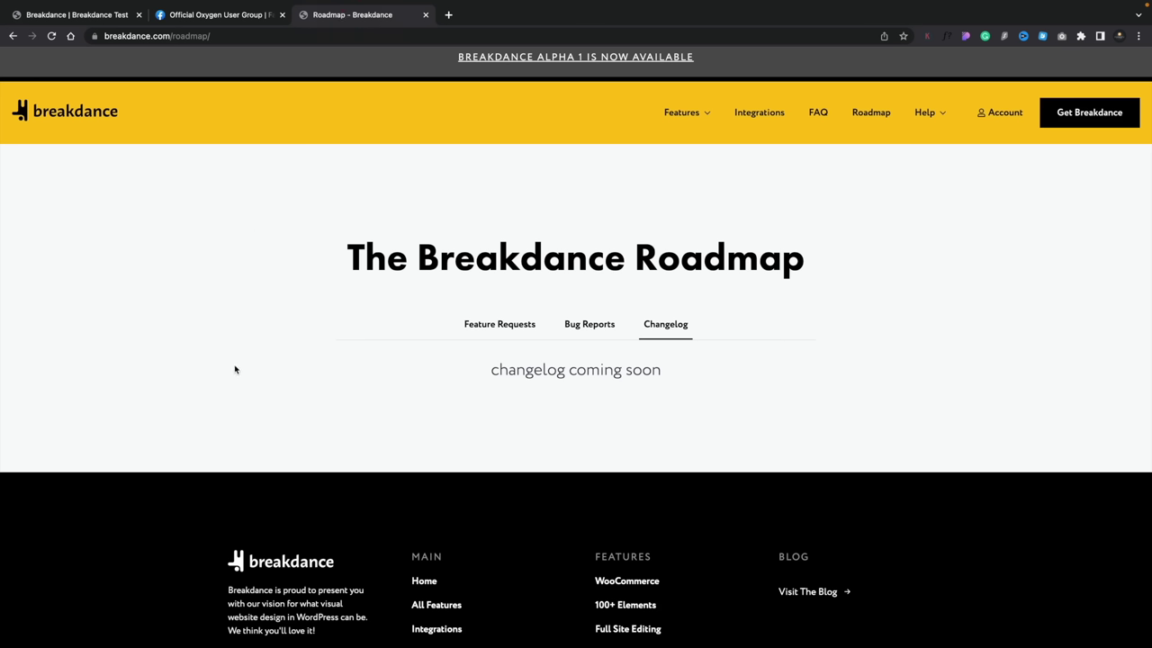
Step: Browse the Breakdance Integrations page, then return to the Breakdance Test editor tab
{"action": "left_click", "coordinate": [749, 115]}
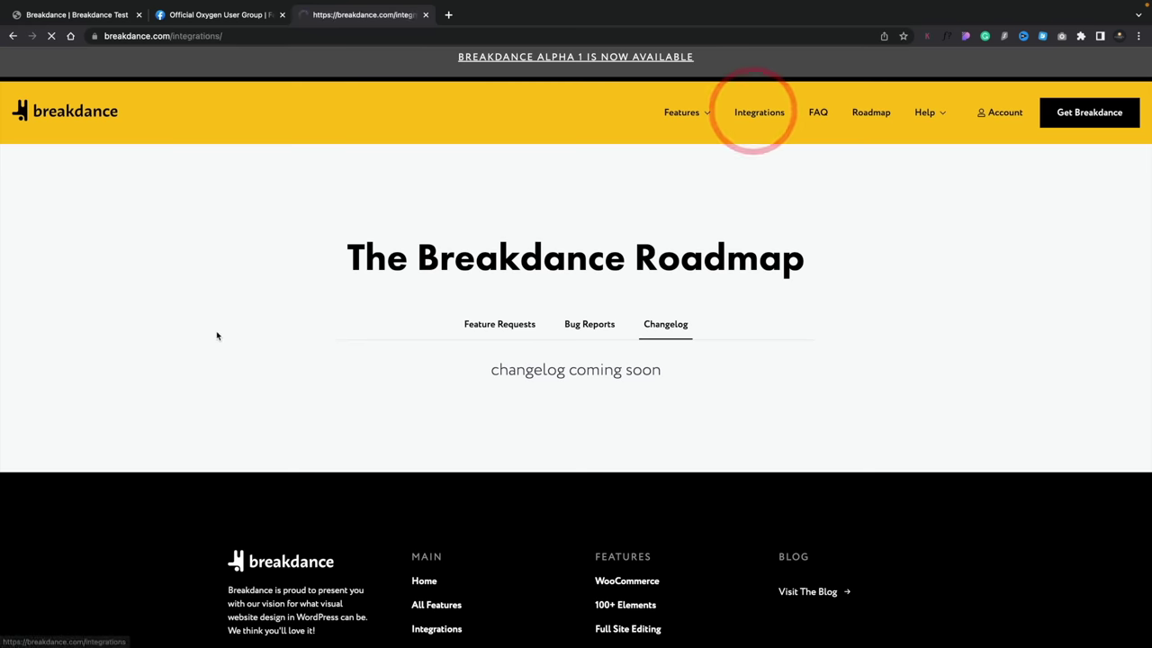
{"action": "scroll", "coordinate": [131, 307], "scroll_direction": "down", "scroll_amount": 8}
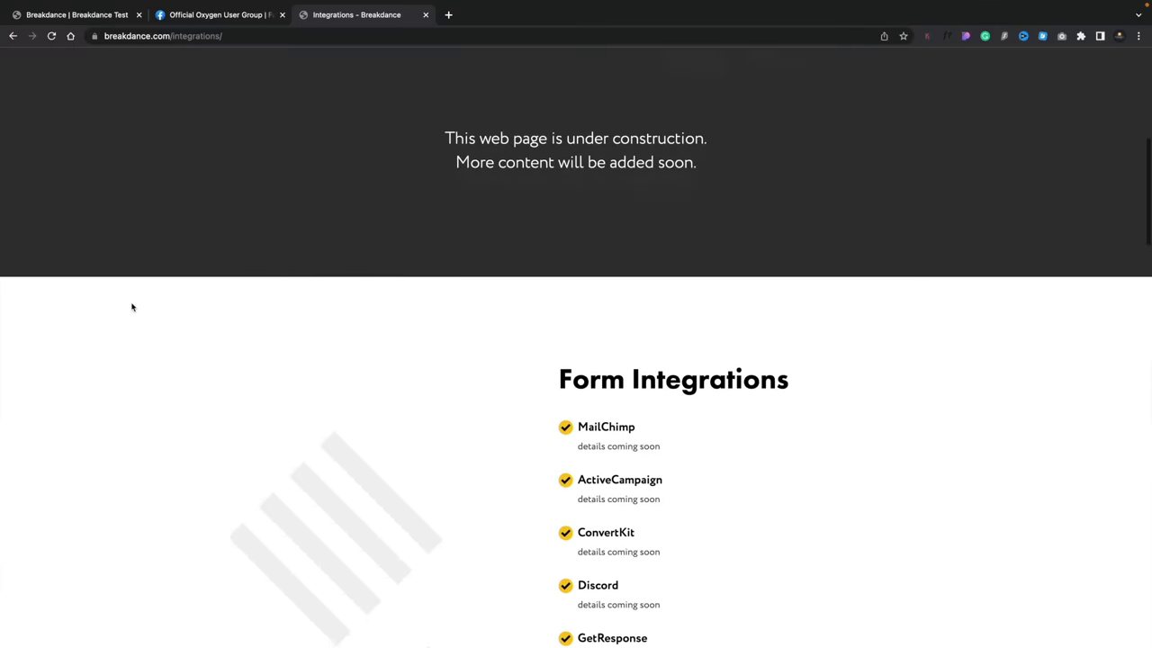
{"action": "scroll", "coordinate": [132, 307], "scroll_direction": "up", "scroll_amount": 7}
{"action": "scroll", "coordinate": [132, 307], "scroll_direction": "up", "scroll_amount": 2}
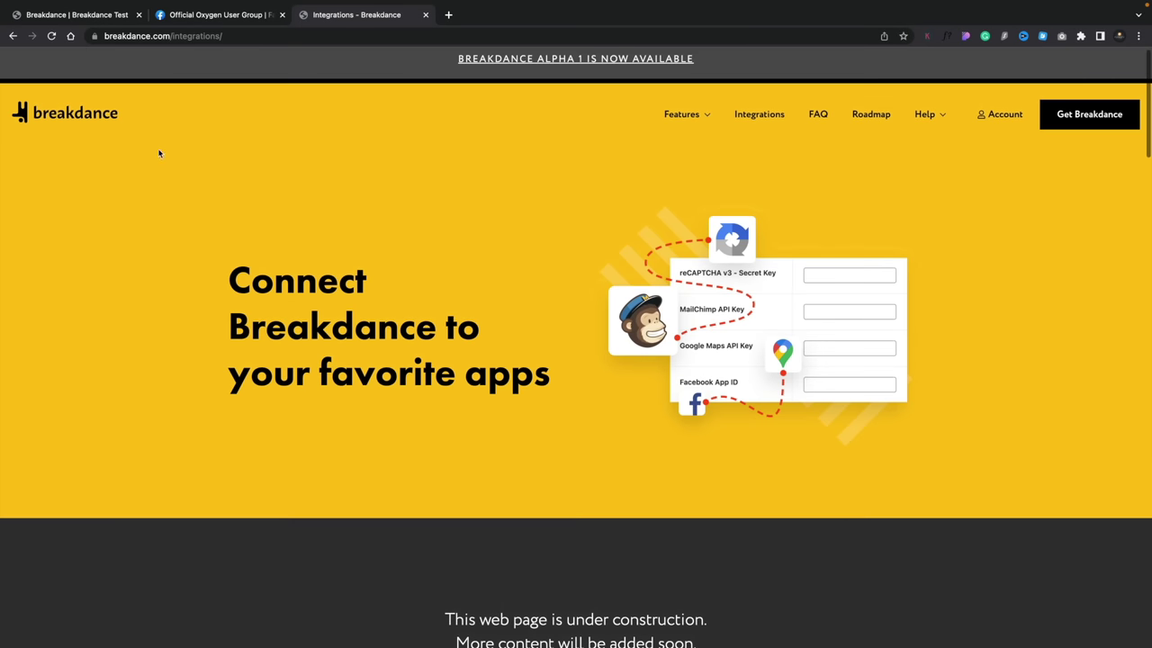
{"action": "left_click", "coordinate": [68, 15]}
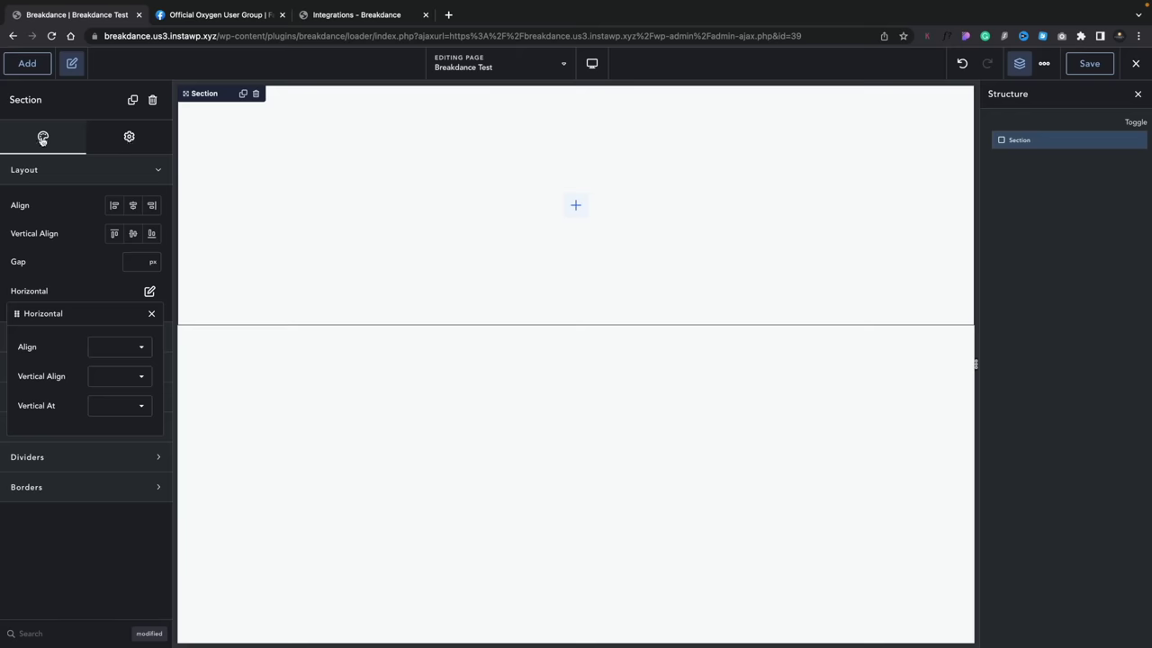
Step: Review the horizontal alignment choices, then expand Background and preview its colour picker unchanged
{"action": "left_click", "coordinate": [140, 346]}
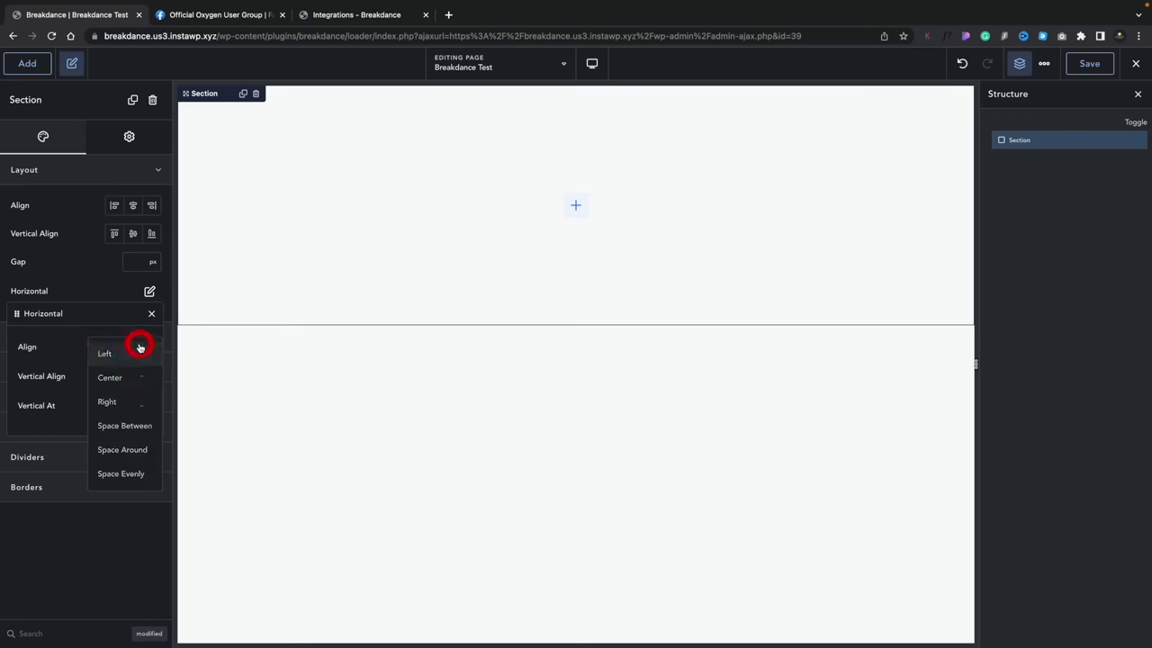
{"action": "left_click", "coordinate": [151, 314]}
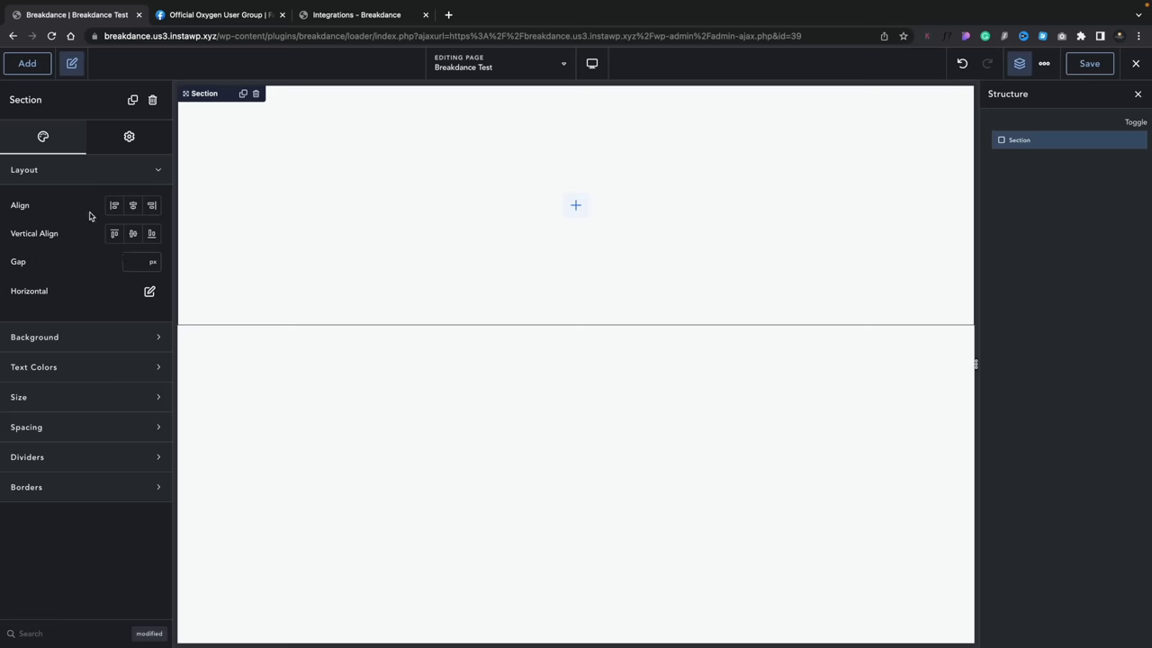
{"action": "left_click", "coordinate": [129, 327]}
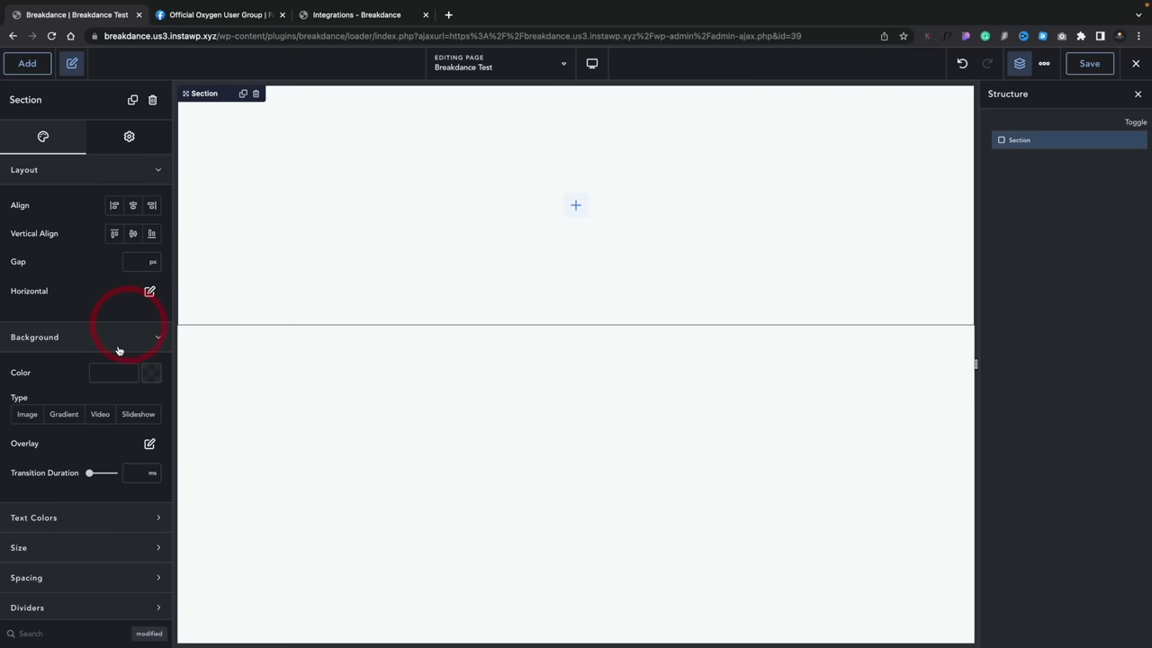
{"action": "left_click", "coordinate": [147, 374]}
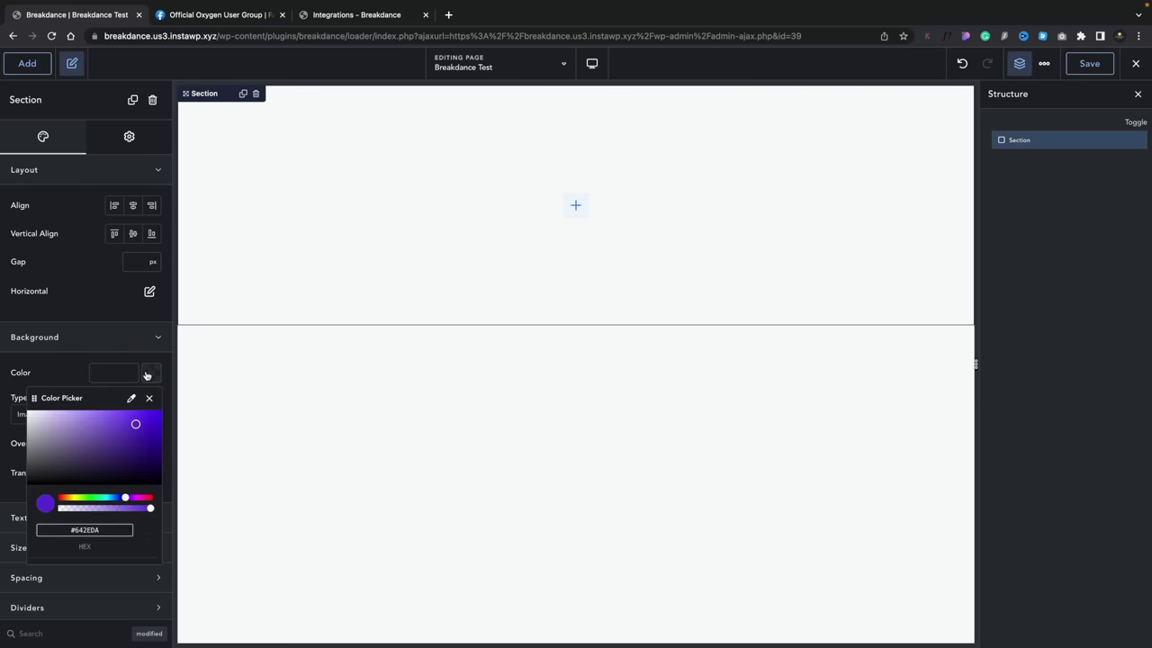
{"action": "left_click", "coordinate": [66, 383]}
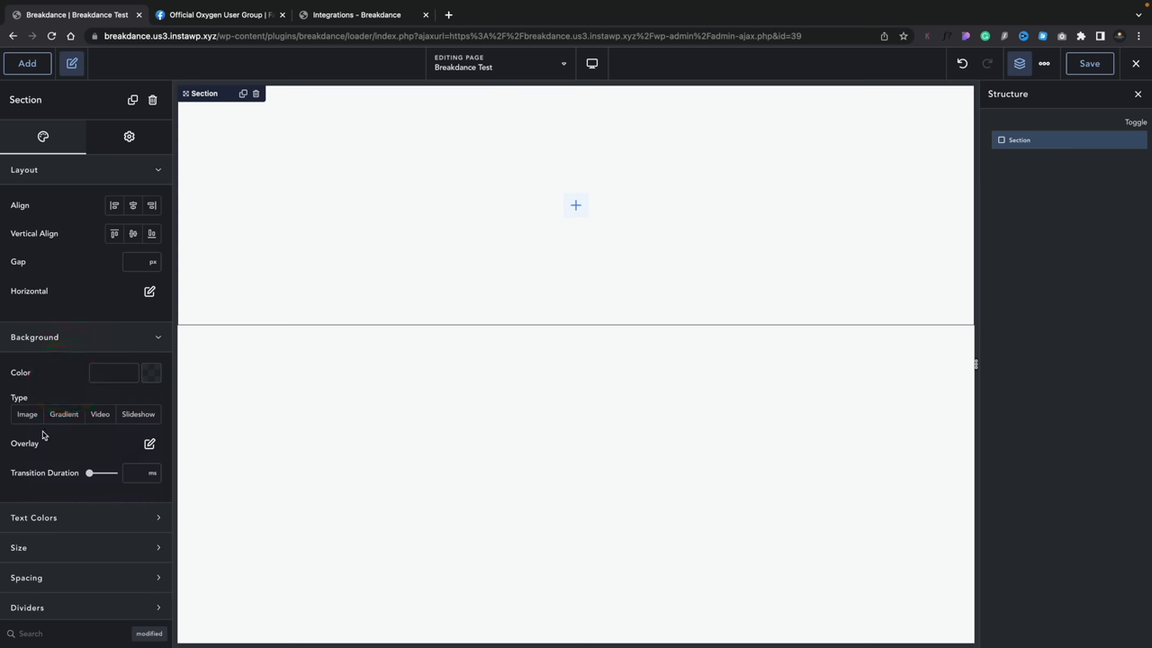
Step: Open and collapse the Section's background Overlay options
{"action": "left_click", "coordinate": [149, 443]}
{"action": "left_click", "coordinate": [148, 442]}
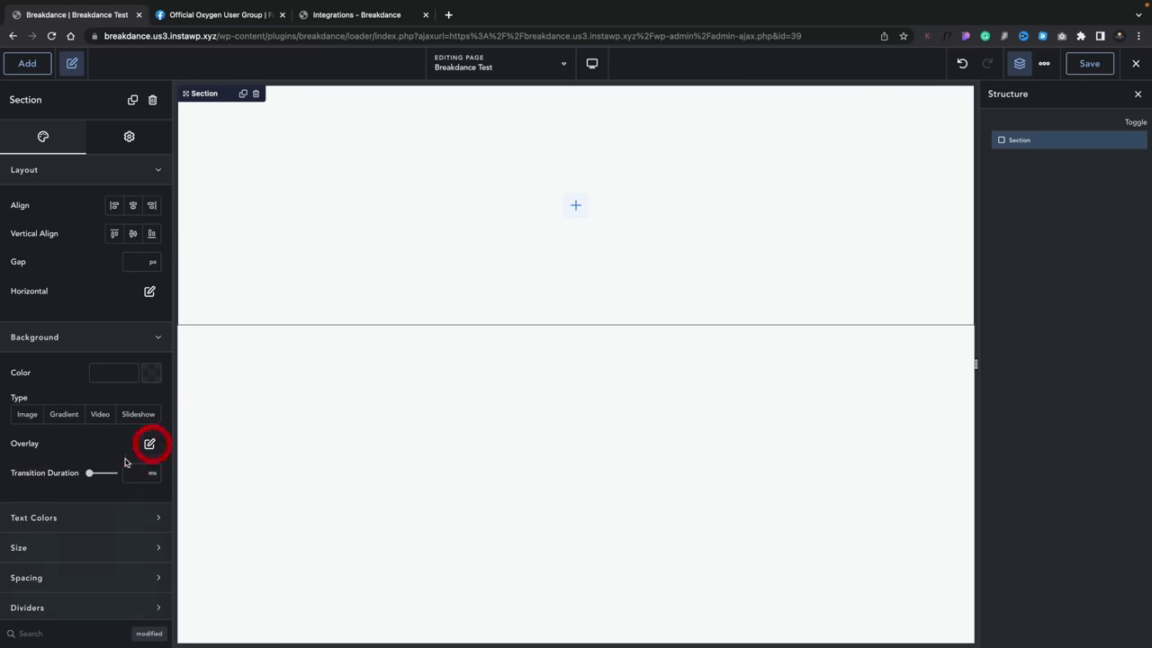
{"action": "scroll", "coordinate": [123, 463], "scroll_direction": "down", "scroll_amount": 1}
Step: Expand the Section's Text Colors, Size and Spacing settings
{"action": "left_click", "coordinate": [103, 481]}
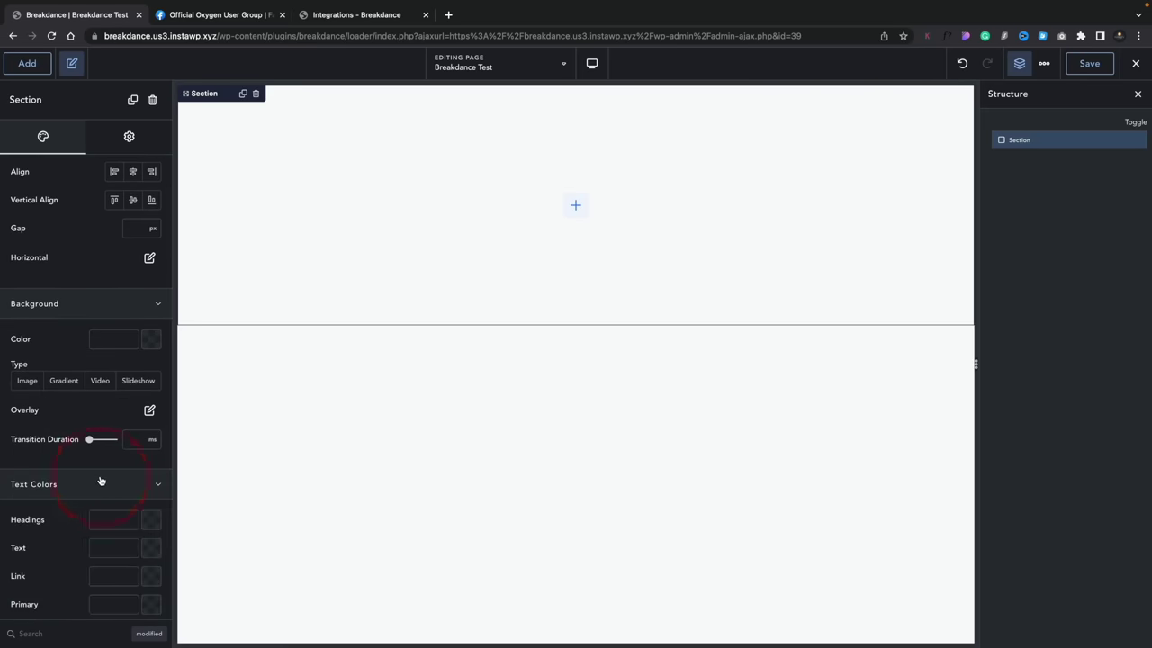
{"action": "scroll", "coordinate": [100, 480], "scroll_direction": "down", "scroll_amount": 3}
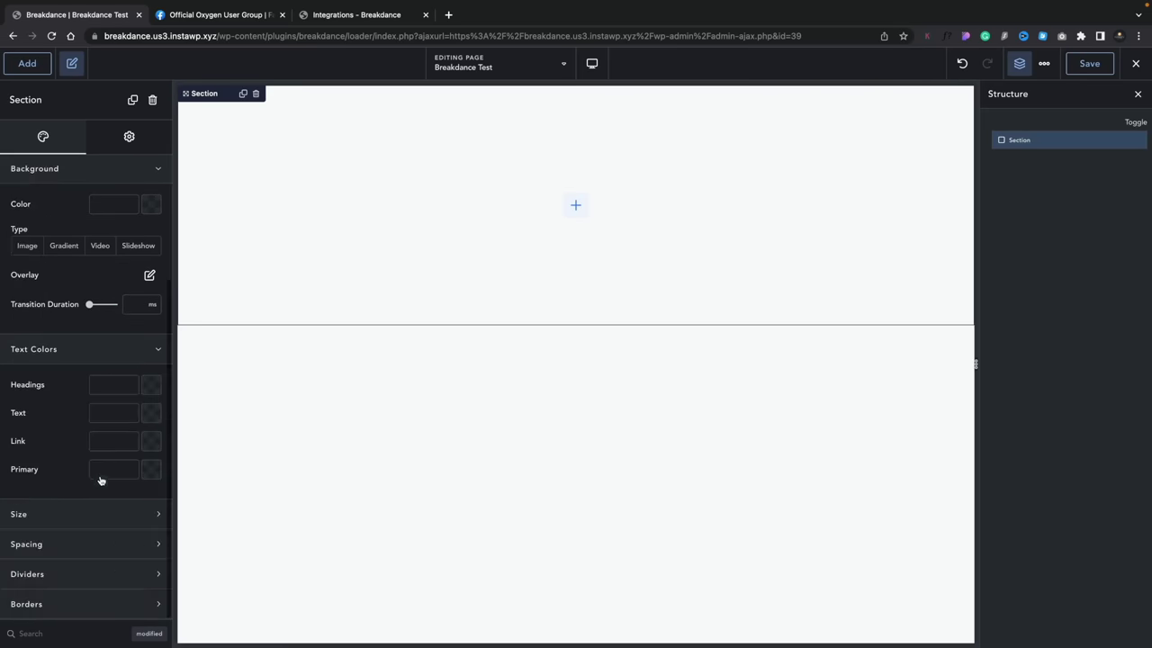
{"action": "left_click", "coordinate": [57, 514]}
{"action": "scroll", "coordinate": [54, 531], "scroll_direction": "down", "scroll_amount": 2}
{"action": "left_click", "coordinate": [51, 546]}
{"action": "scroll", "coordinate": [77, 322], "scroll_direction": "down", "scroll_amount": 5}
Step: Inspect the top padding unit list and per-device padding options without changing them
{"action": "left_click", "coordinate": [98, 358]}
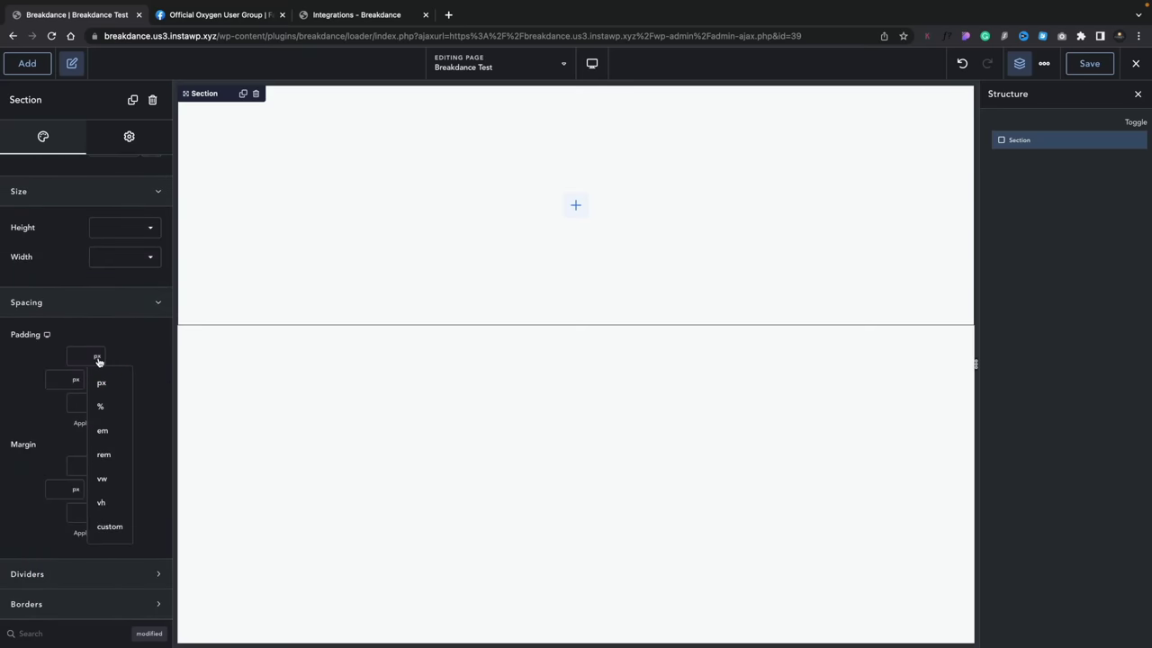
{"action": "left_click", "coordinate": [137, 353]}
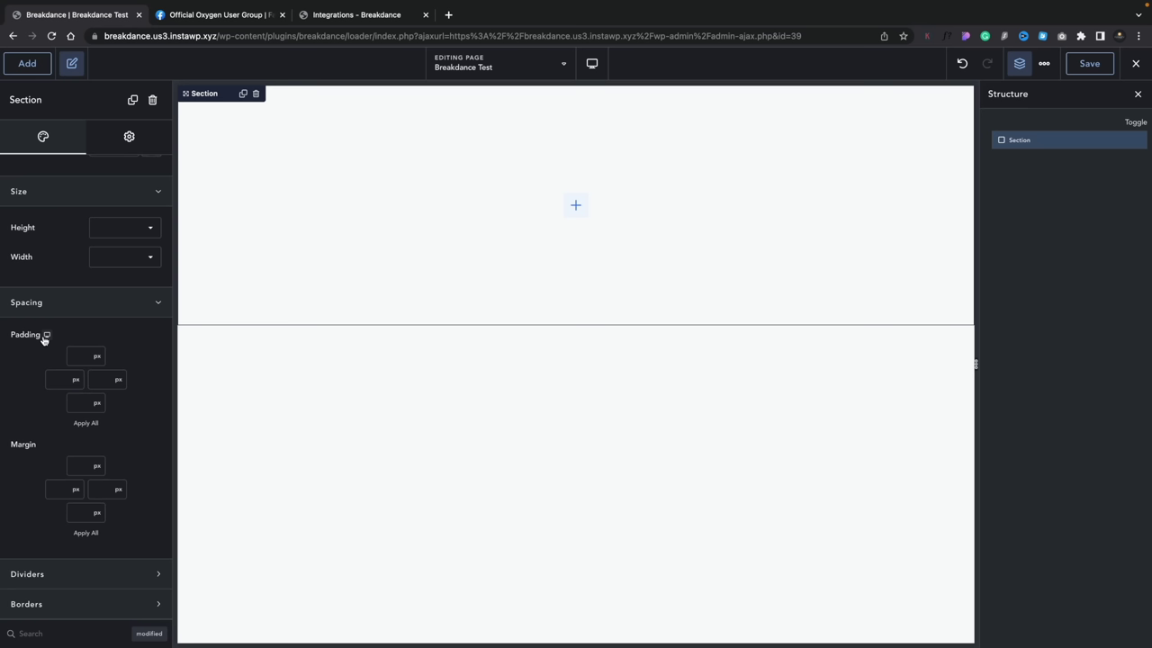
{"action": "left_click", "coordinate": [47, 335]}
{"action": "left_click", "coordinate": [28, 375]}
{"action": "scroll", "coordinate": [108, 269], "scroll_direction": "up", "scroll_amount": 1}
Step: Add the class 'customclass' to the Section under Settings > Advanced > Classes
{"action": "left_click", "coordinate": [123, 135]}
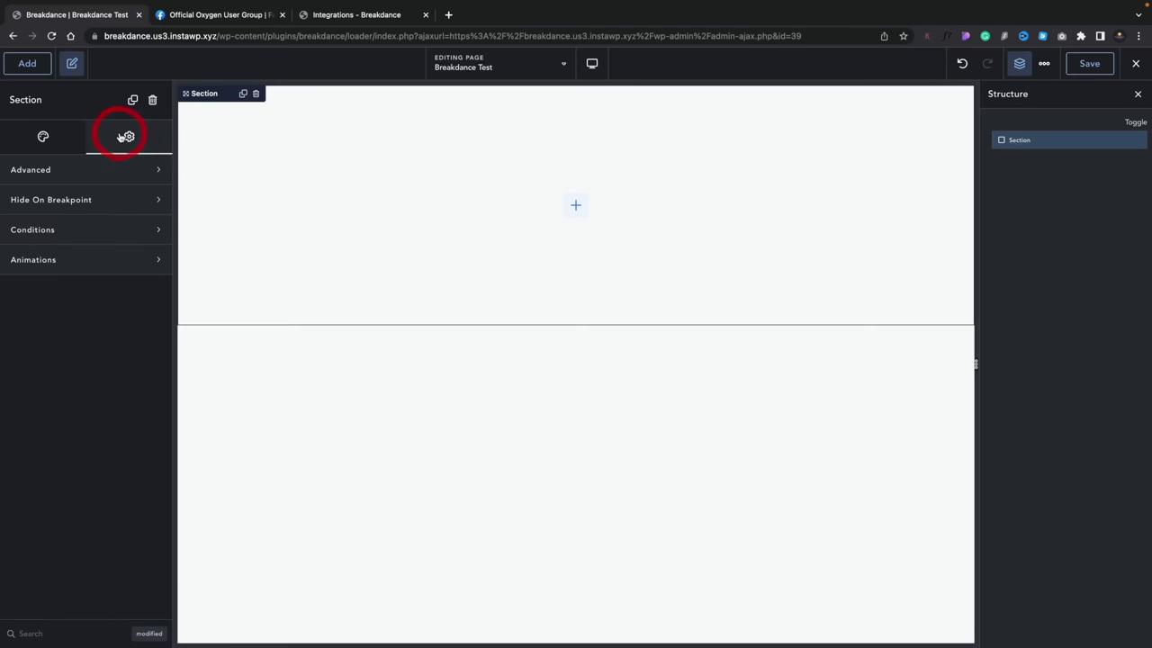
{"action": "left_click", "coordinate": [46, 174]}
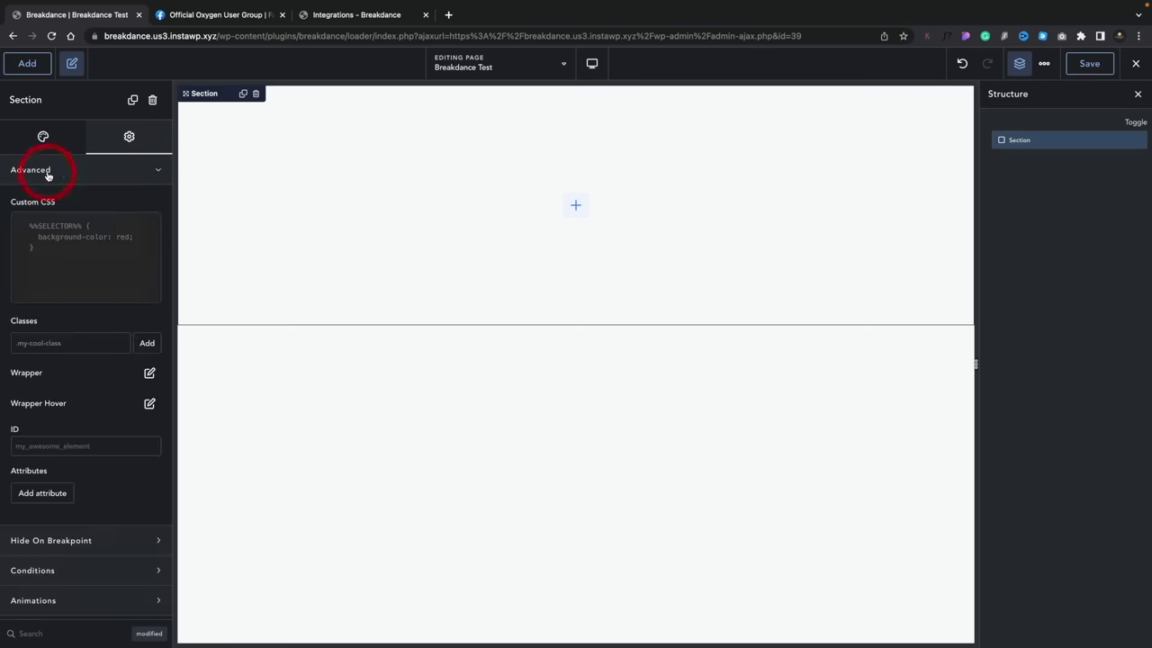
{"action": "mouse_move", "coordinate": [85, 229]}
{"action": "left_click", "coordinate": [74, 337]}
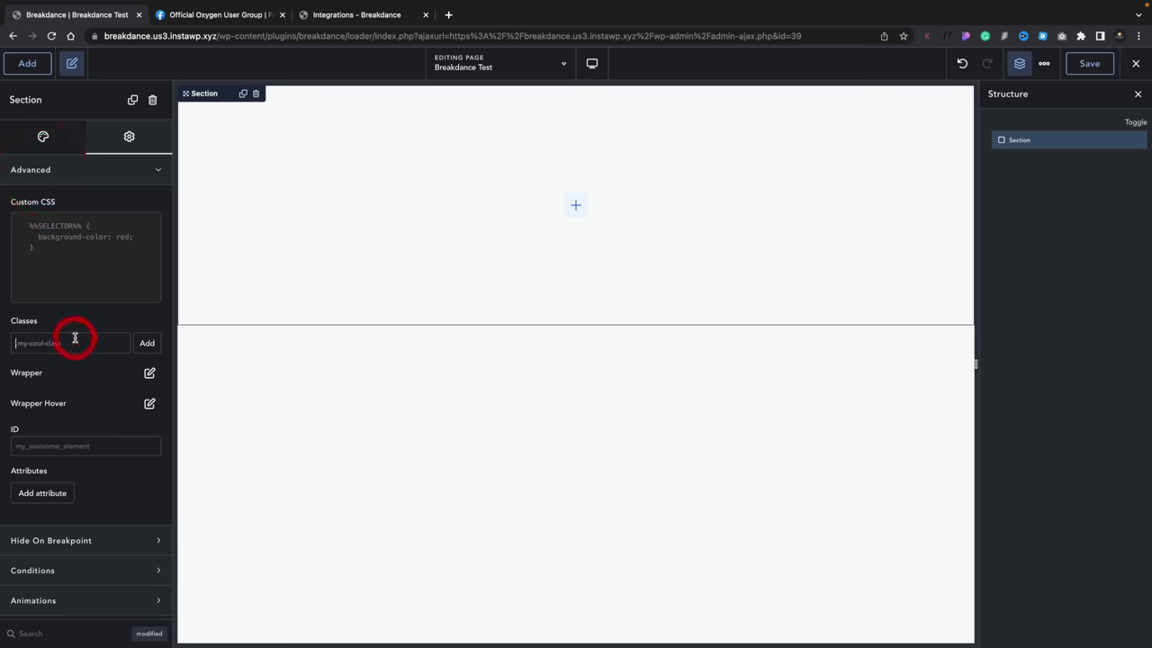
{"action": "type", "text": "customclass"}
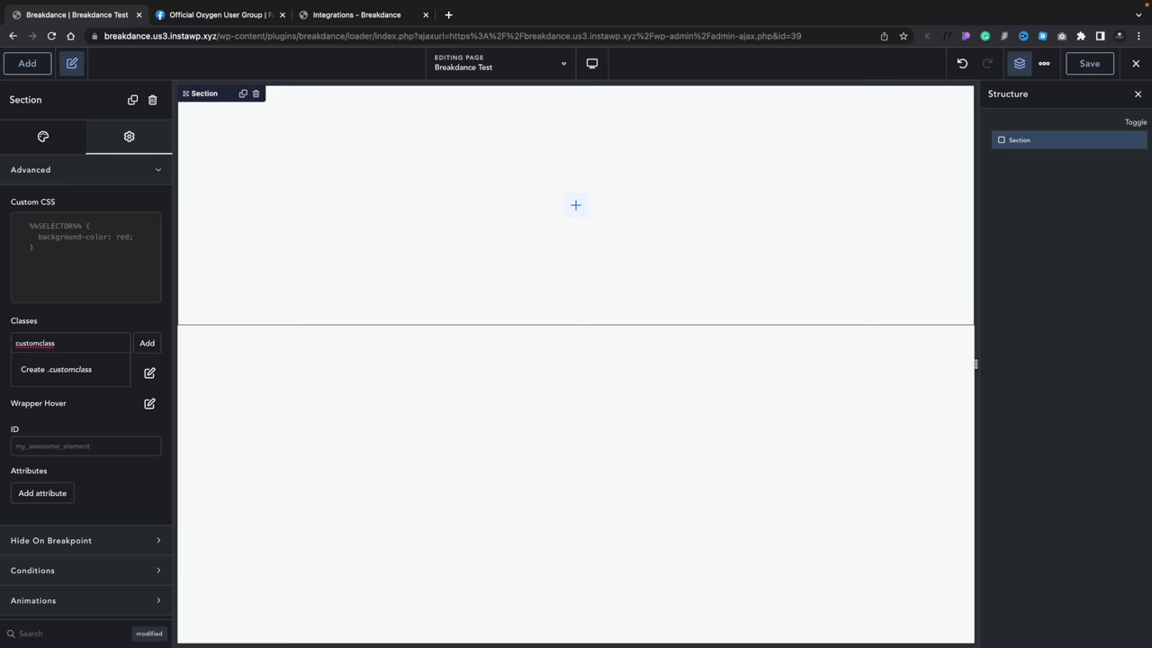
{"action": "left_click", "coordinate": [149, 343]}
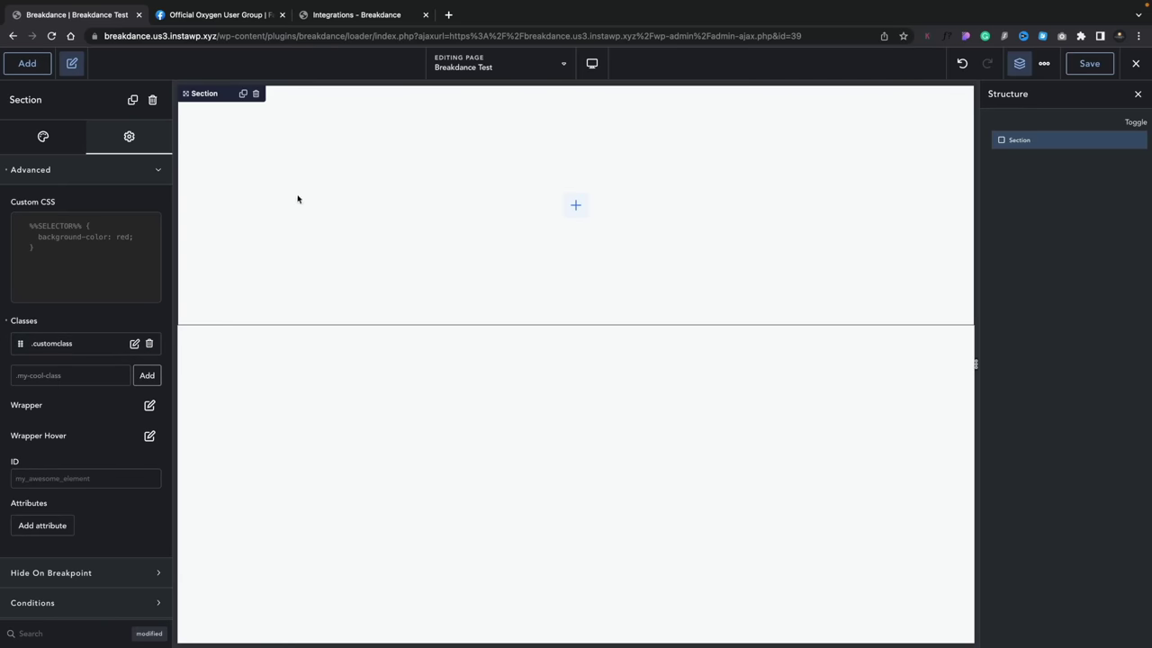
Step: Edit .customclass from Classes & Selectors and highlight its one use on the page
{"action": "left_click", "coordinate": [1044, 63]}
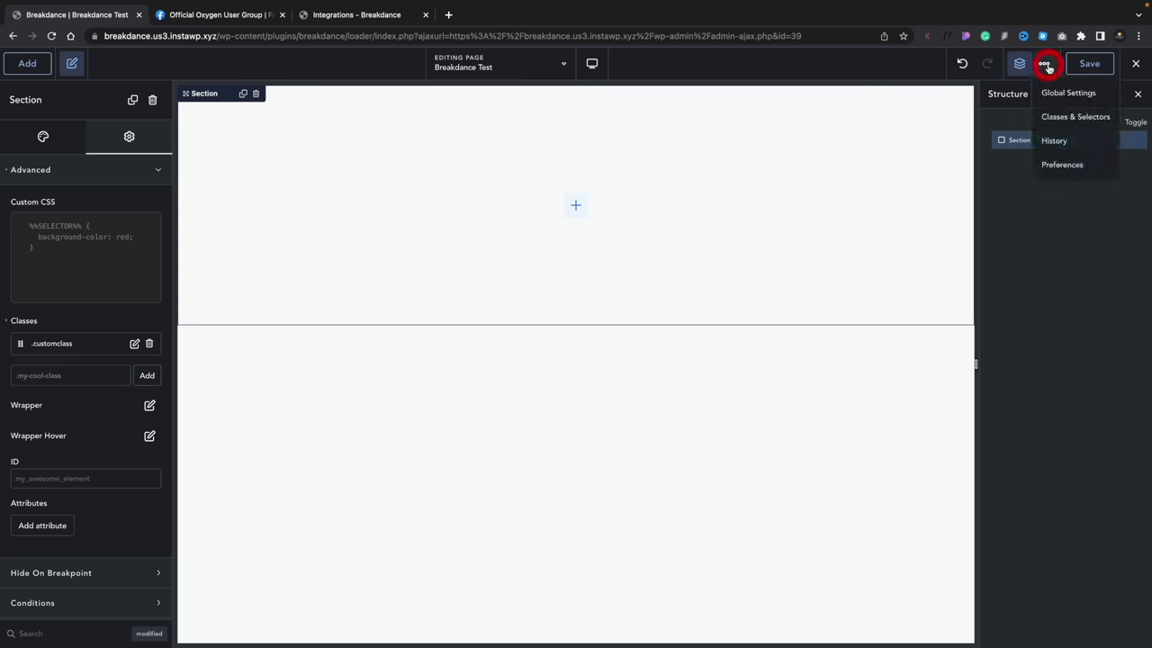
{"action": "left_click", "coordinate": [1072, 118]}
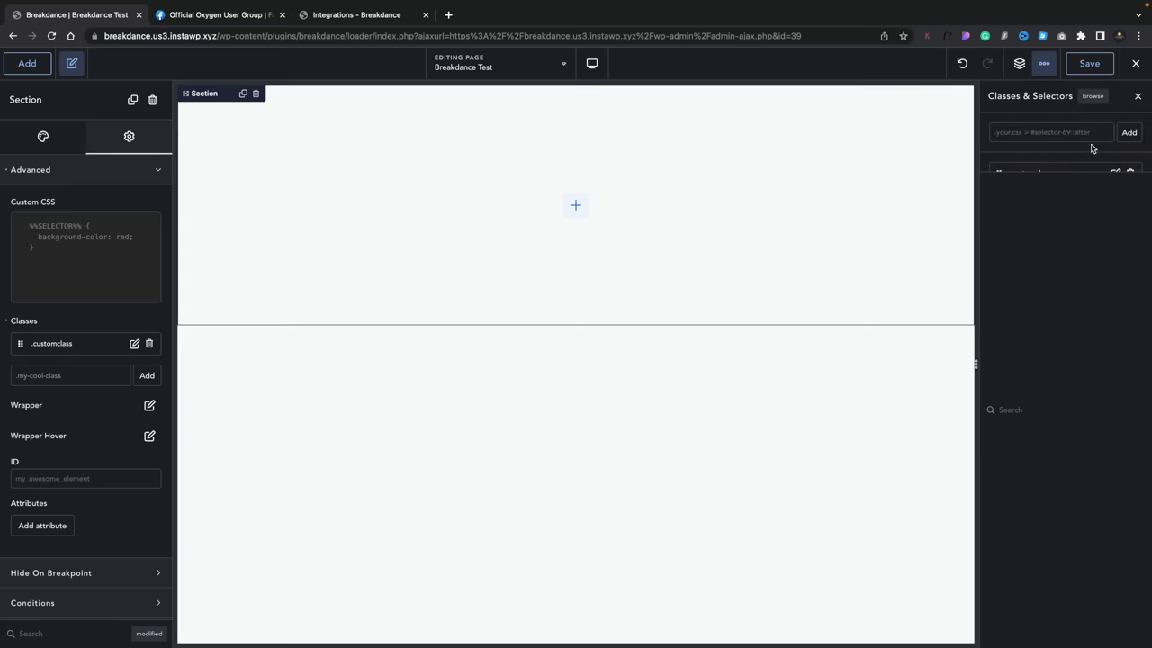
{"action": "left_click", "coordinate": [1084, 170]}
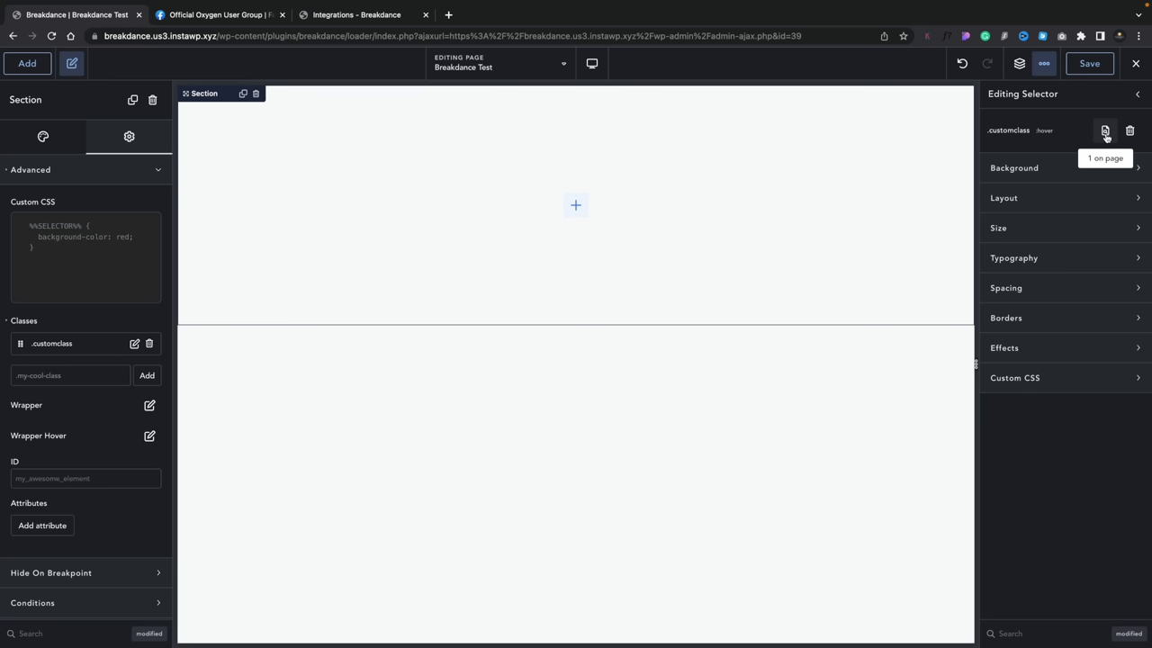
{"action": "left_click", "coordinate": [1106, 132]}
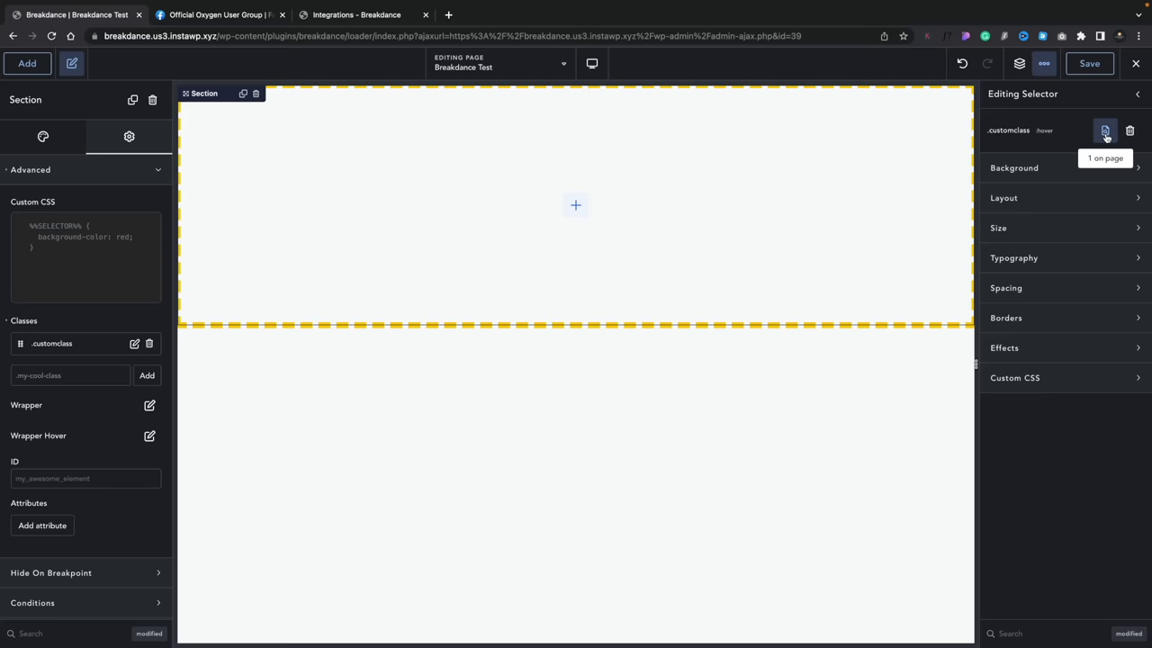
{"action": "left_click", "coordinate": [1105, 132]}
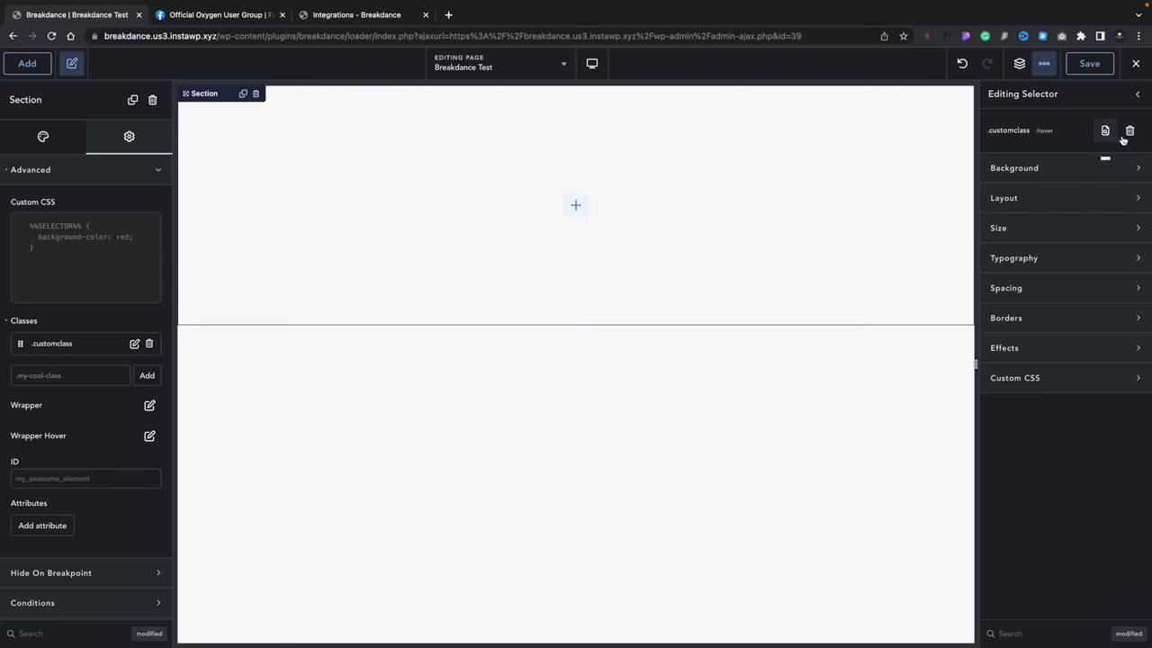
Step: Expand the .customclass Custom CSS group, then switch to Global Settings
{"action": "left_click", "coordinate": [1014, 133]}
{"action": "left_click", "coordinate": [1021, 385]}
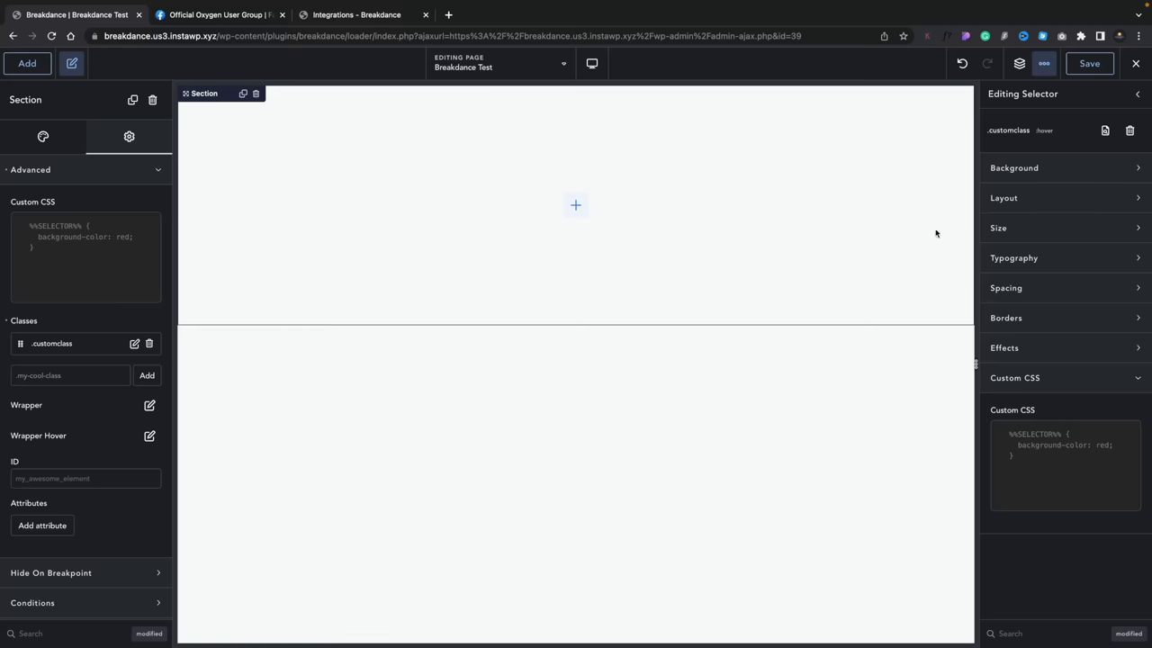
{"action": "left_click", "coordinate": [1137, 94]}
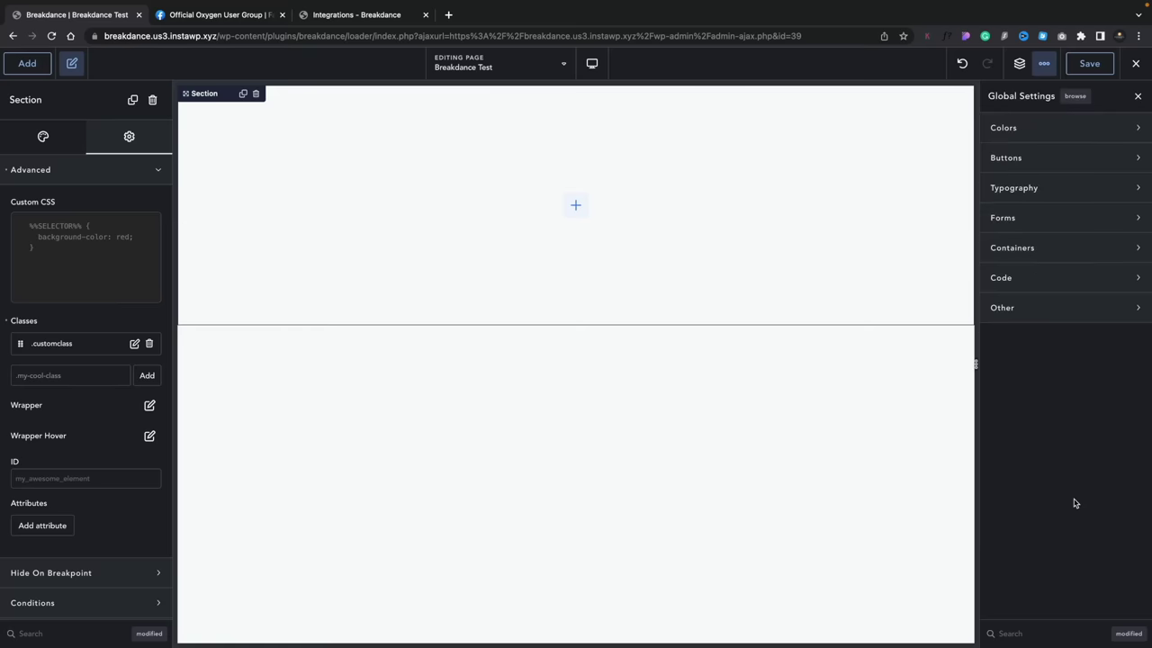
Step: Expand the global Colors and Buttons settings
{"action": "left_click", "coordinate": [1043, 131]}
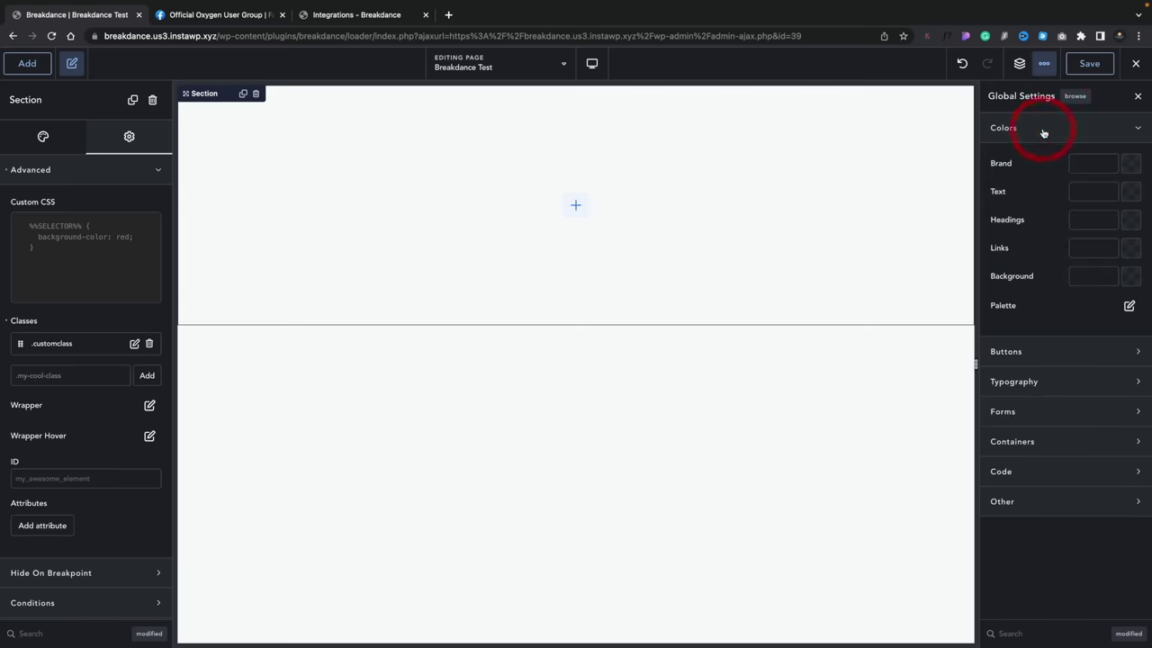
{"action": "left_click", "coordinate": [1037, 346]}
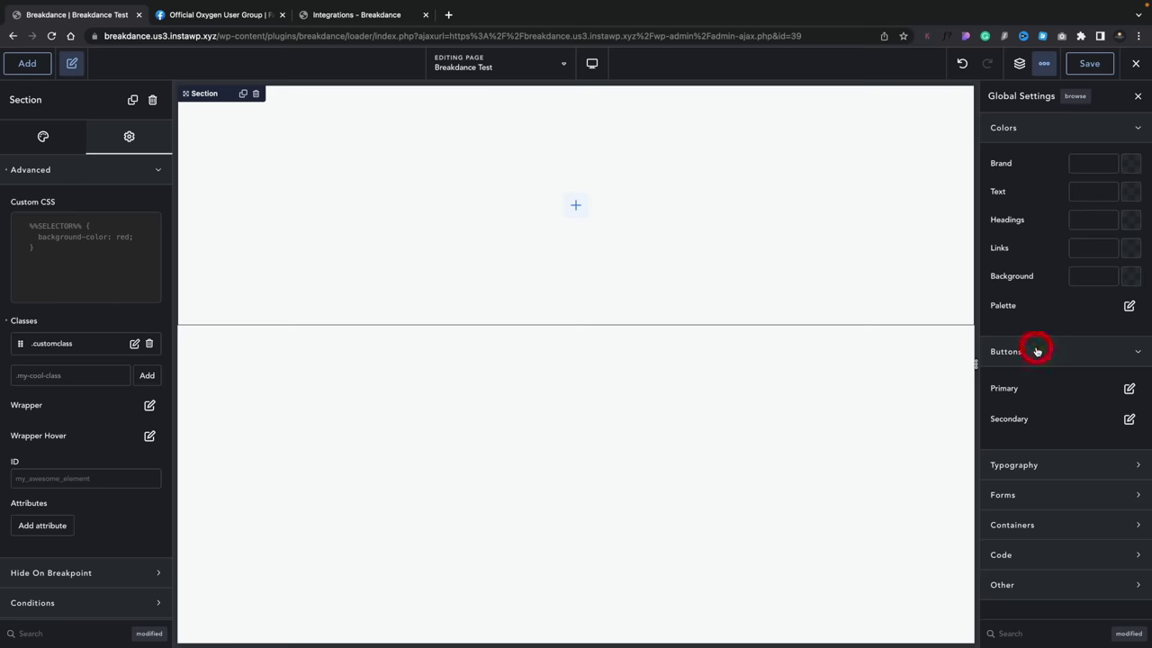
{"action": "scroll", "coordinate": [1050, 468], "scroll_direction": "down", "scroll_amount": 5}
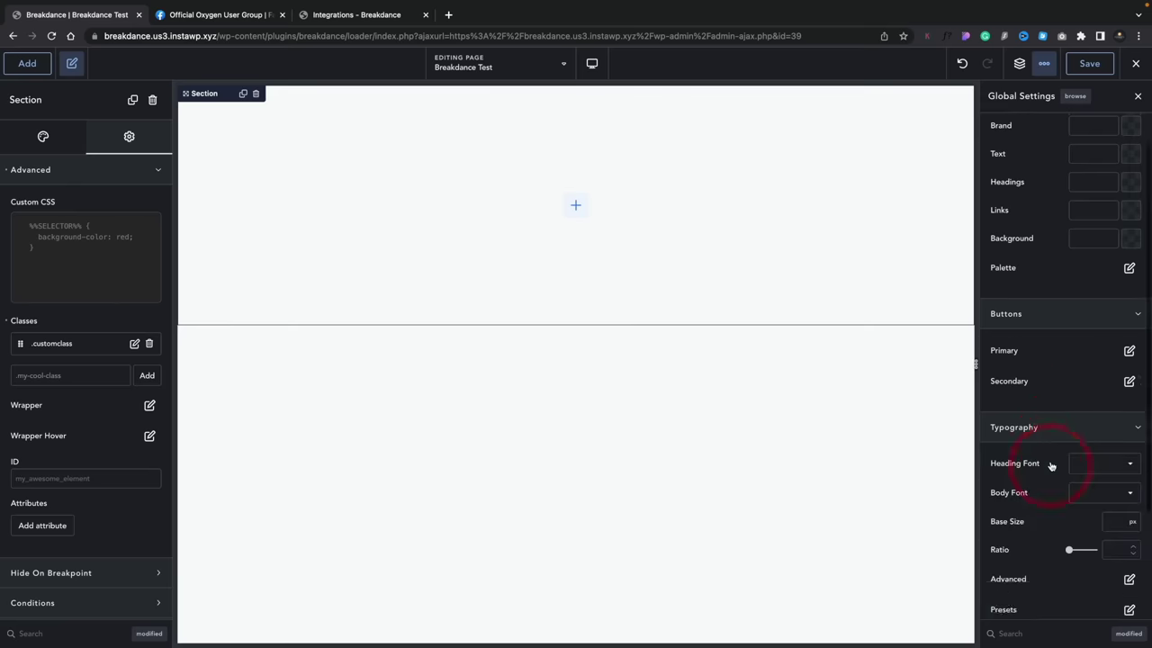
Step: Check heading font and base size unit lists, then open Advanced Headings typography for H1–H6
{"action": "left_click", "coordinate": [1121, 325]}
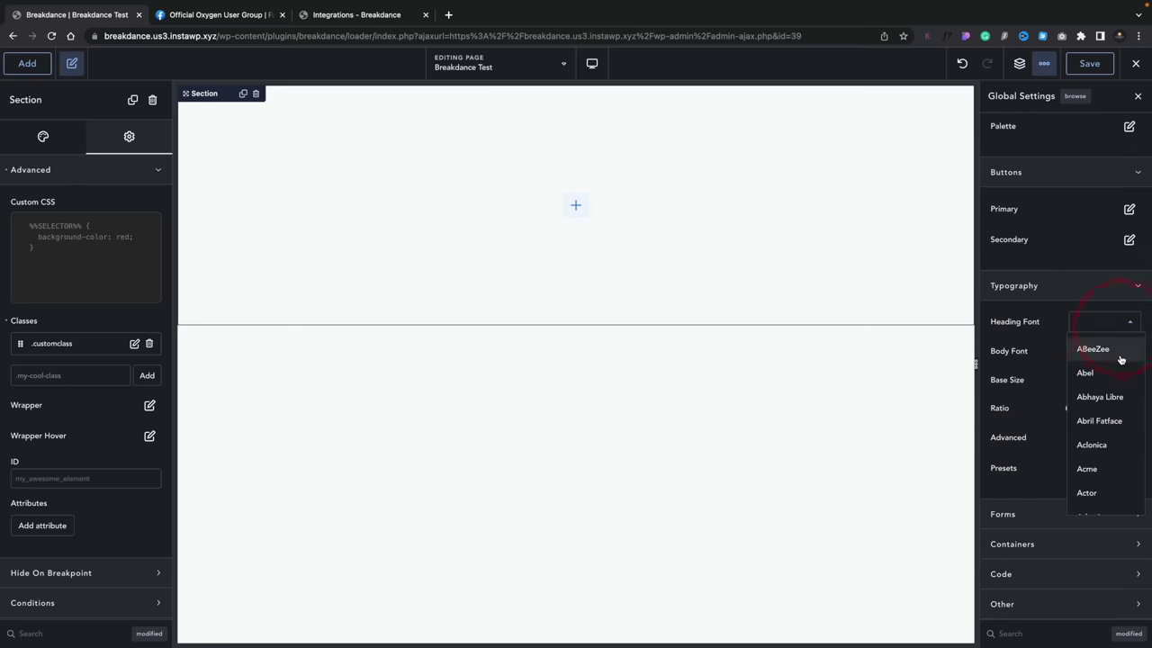
{"action": "left_click", "coordinate": [1035, 351]}
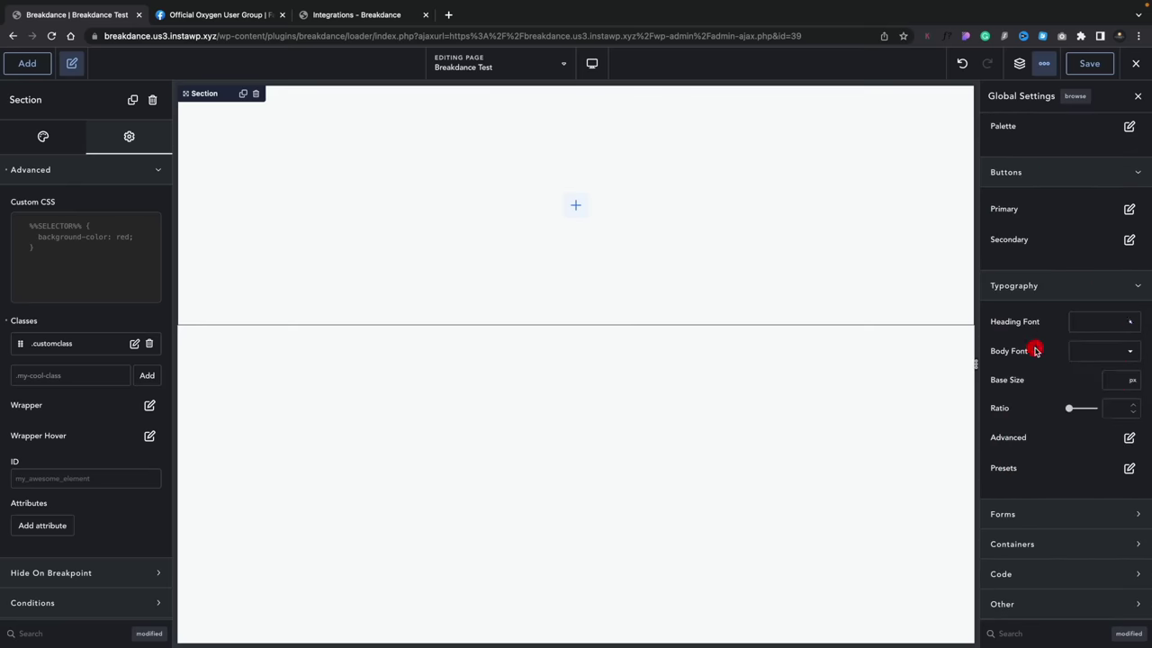
{"action": "left_click", "coordinate": [1132, 383]}
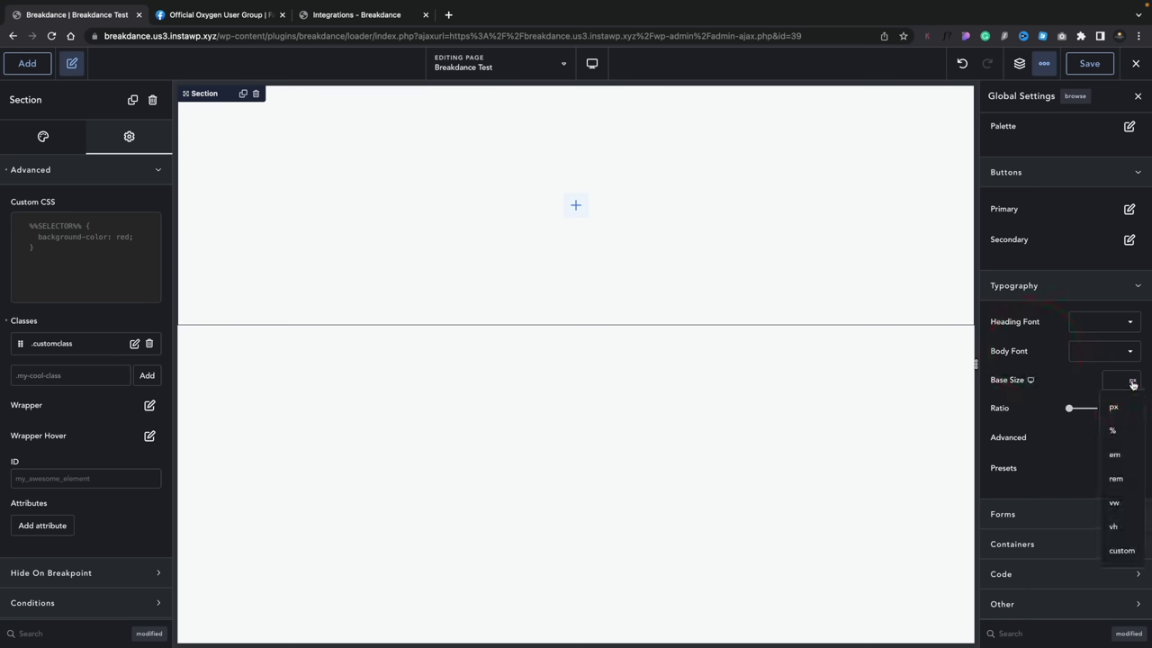
{"action": "left_click", "coordinate": [1132, 382]}
{"action": "left_click", "coordinate": [1129, 438]}
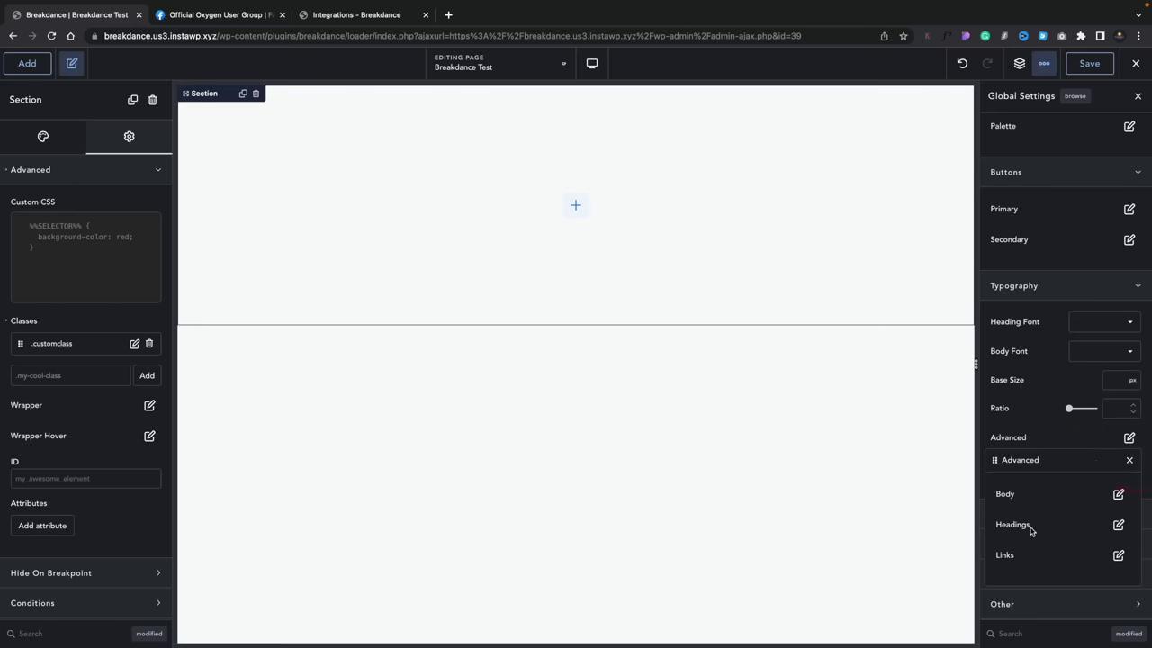
{"action": "left_click", "coordinate": [1117, 526]}
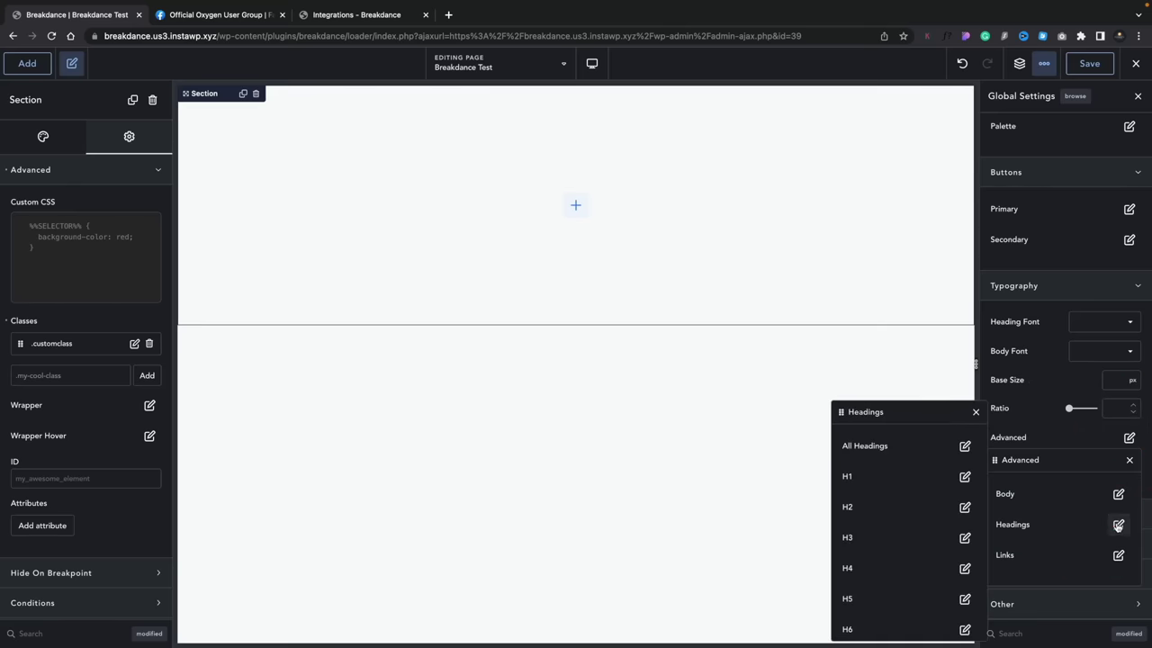